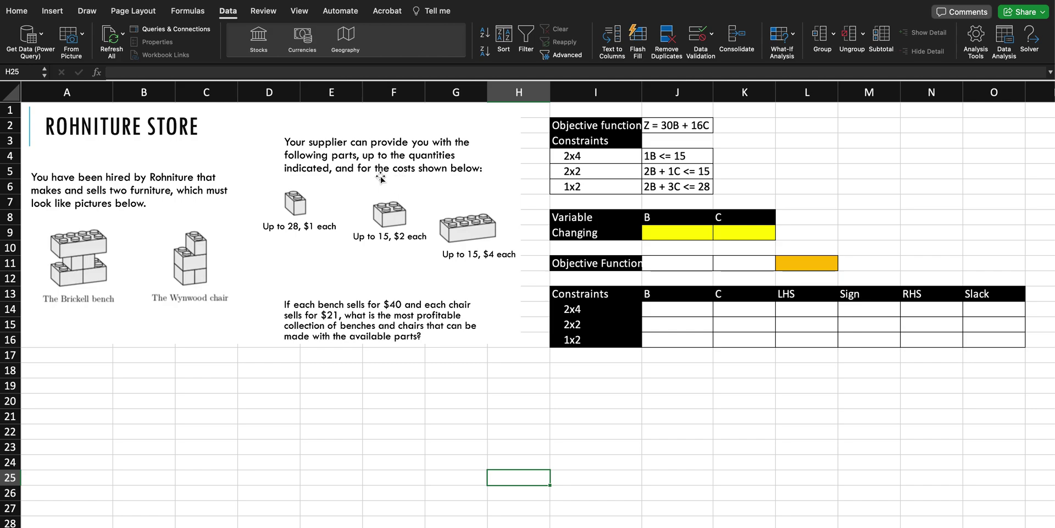
- Make sure the Solver Add-In is enabled in the Excel add-ins and available among the data tools
left_click(220, 0)
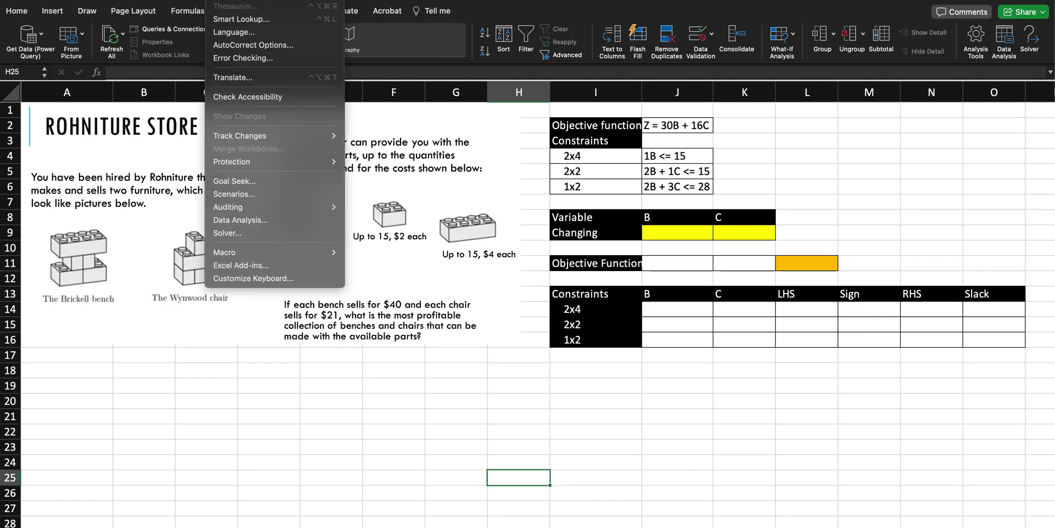
left_click(253, 268)
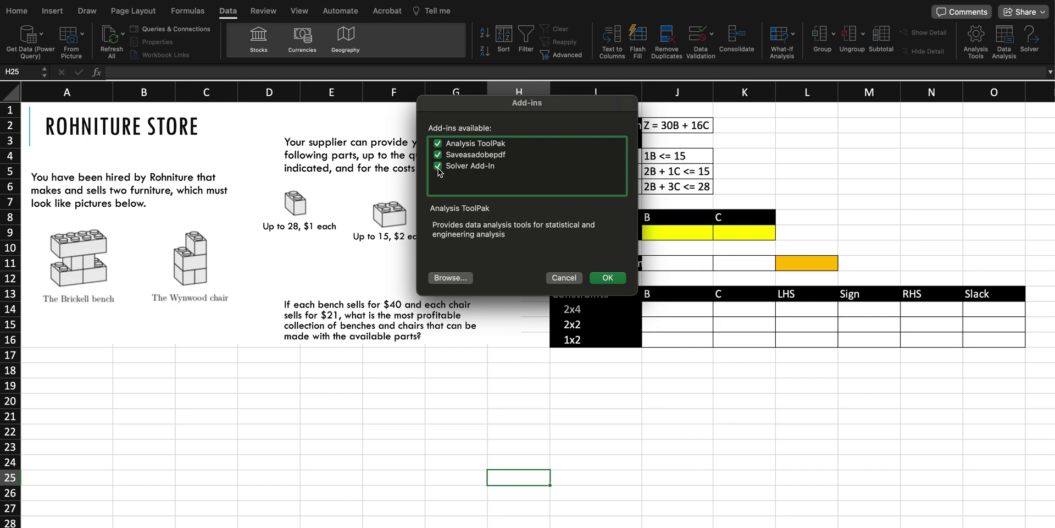
left_click(608, 277)
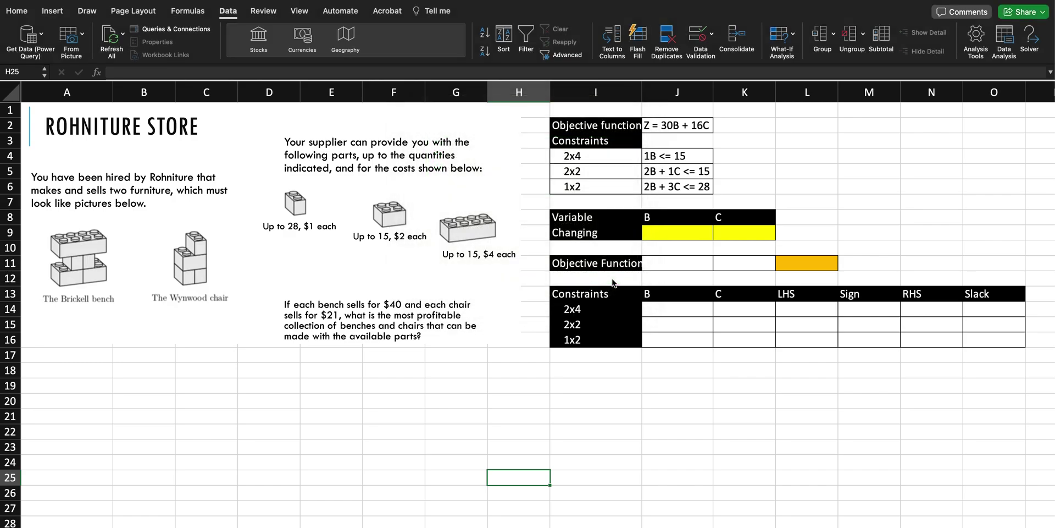
left_click(226, 11)
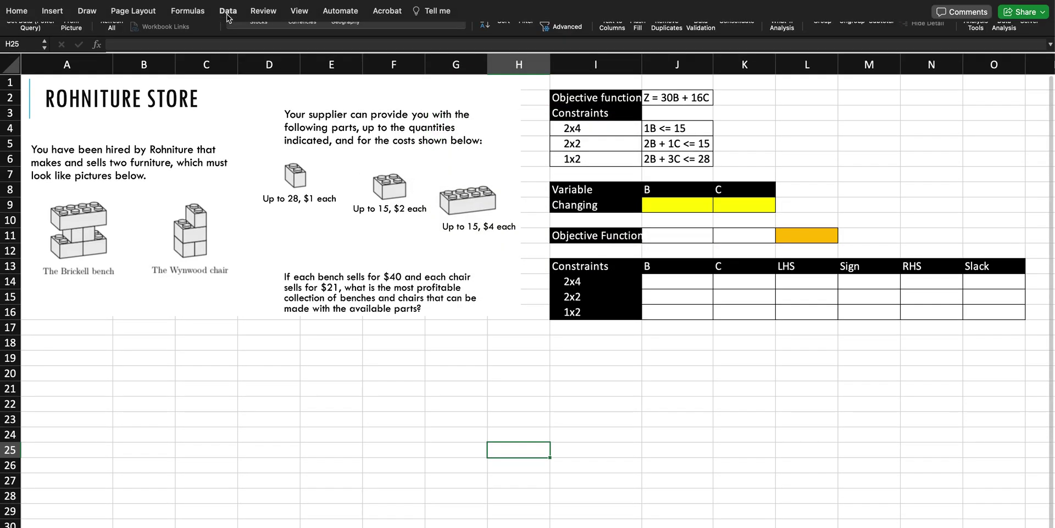
left_click(227, 11)
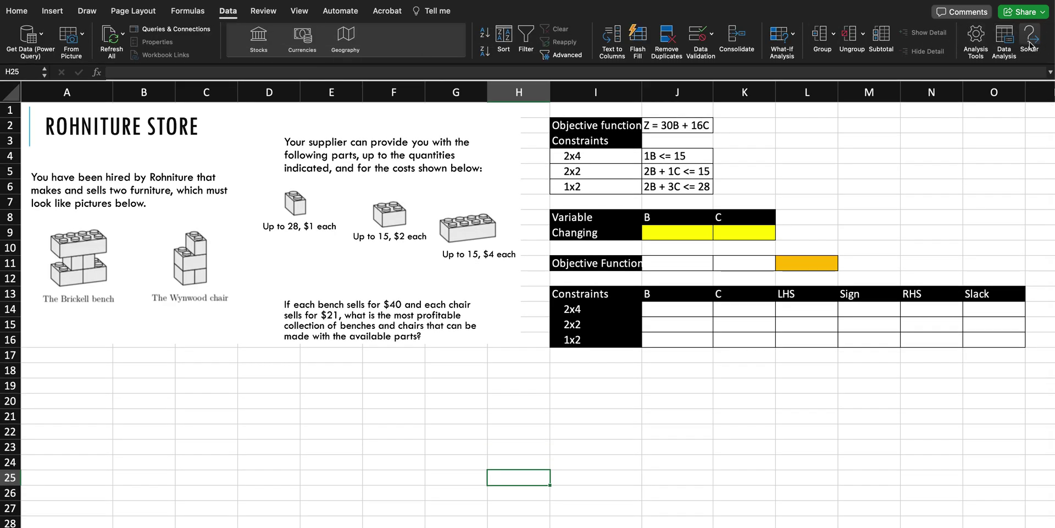
left_click(1029, 47)
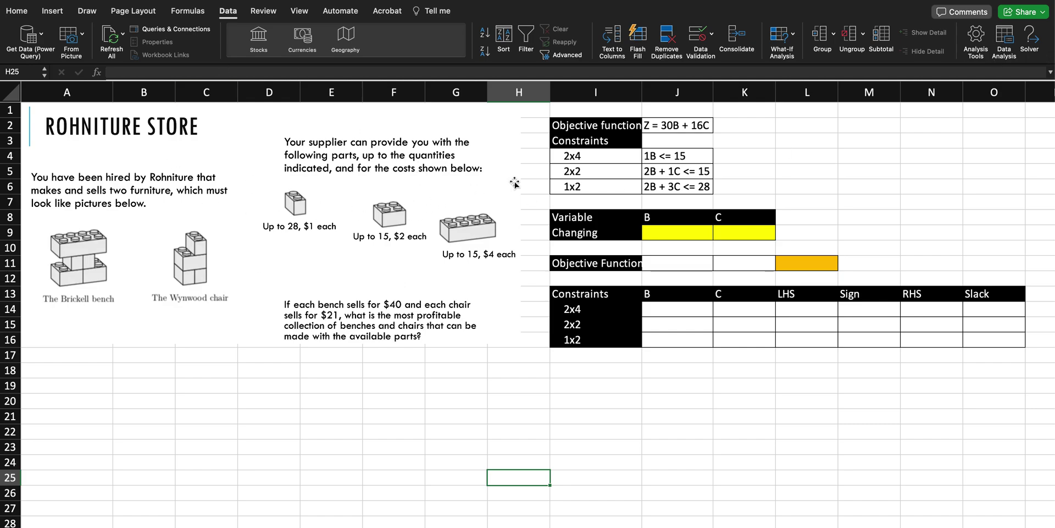
left_click(658, 129)
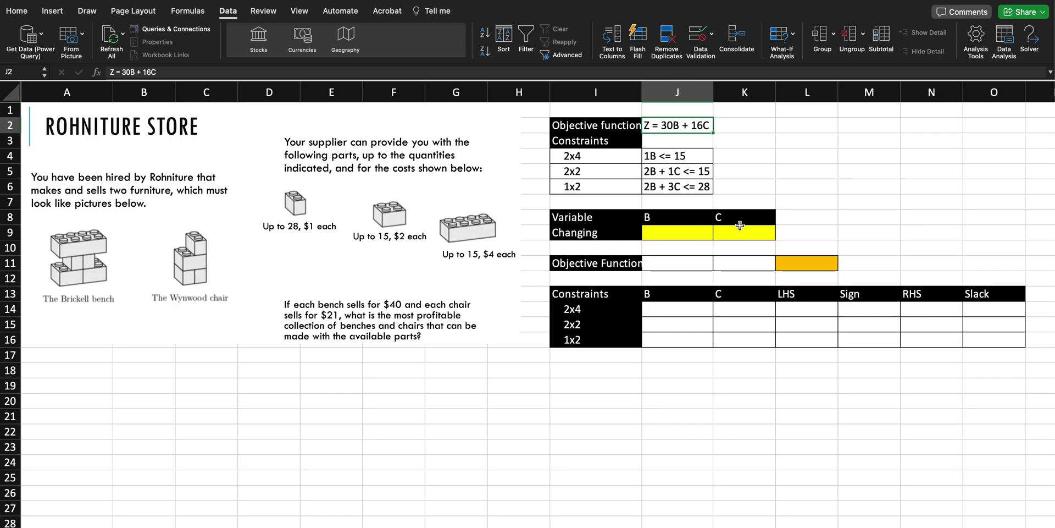
left_click_drag(671, 232, 735, 235)
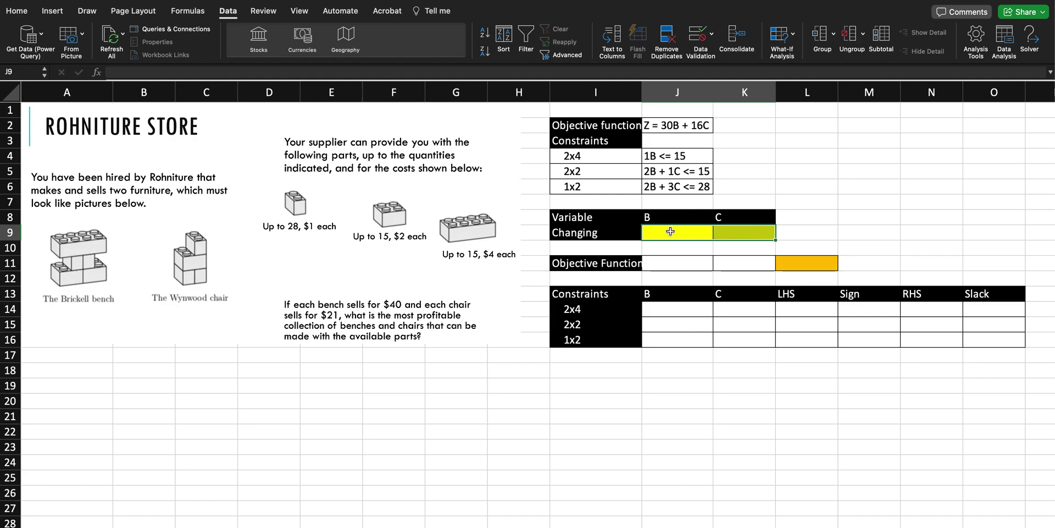
left_click(733, 231)
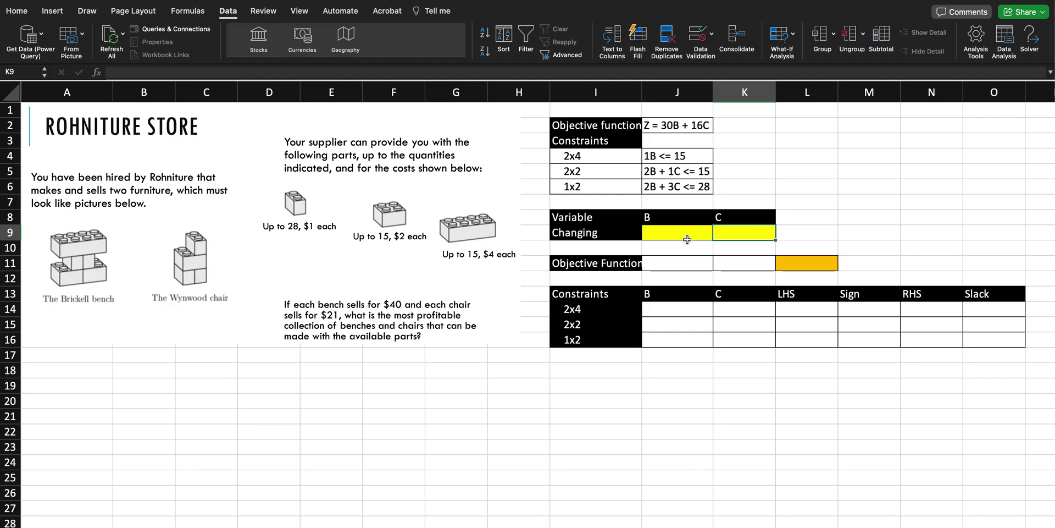
- Enter the objective function coefficients 30 for B in J11 and 16 for C in K11
left_click(657, 262)
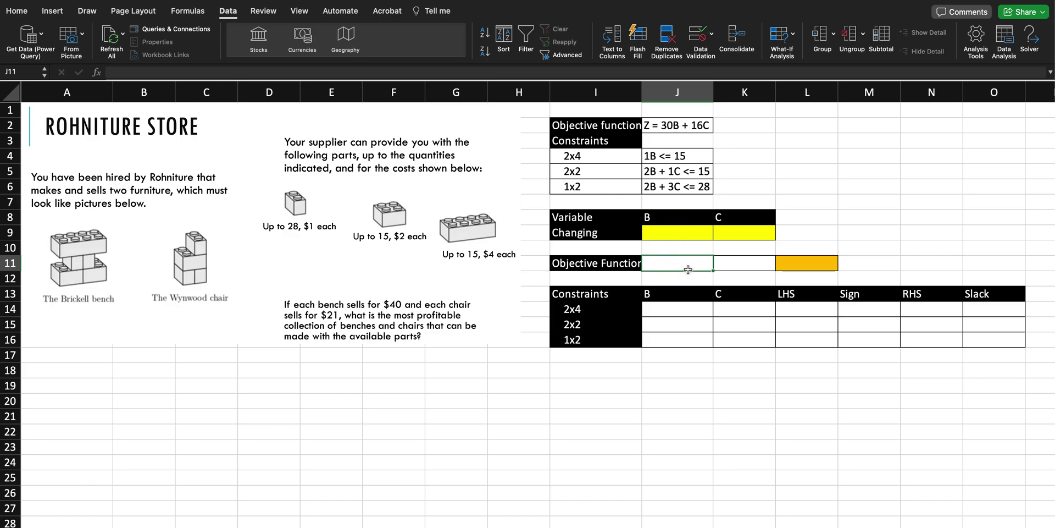
type("30")
key("Return")
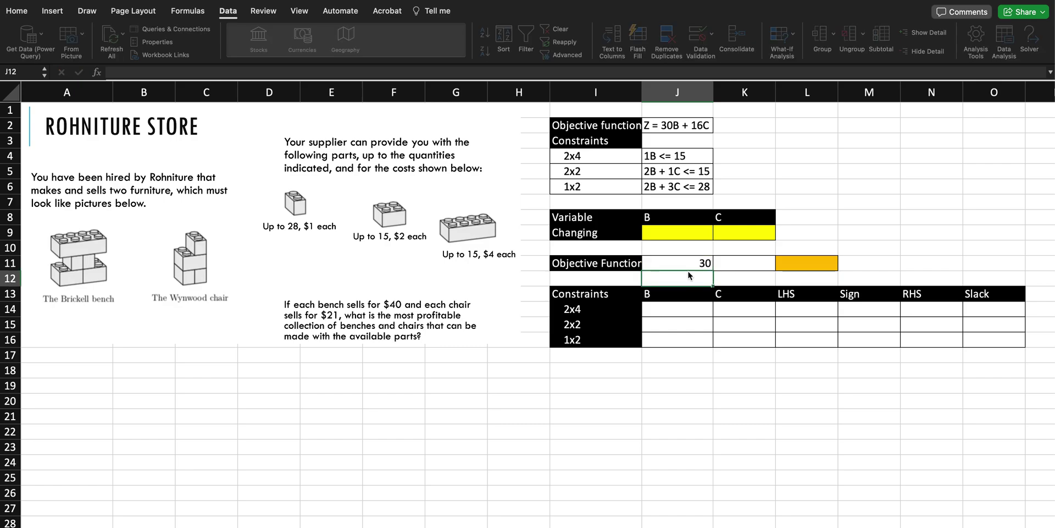
key("Right")
key("Up")
type("16")
key("Return")
- Calculate the objective value in L11 with the formula =J11*J9+K11*K9
key("Up")
key("Right")
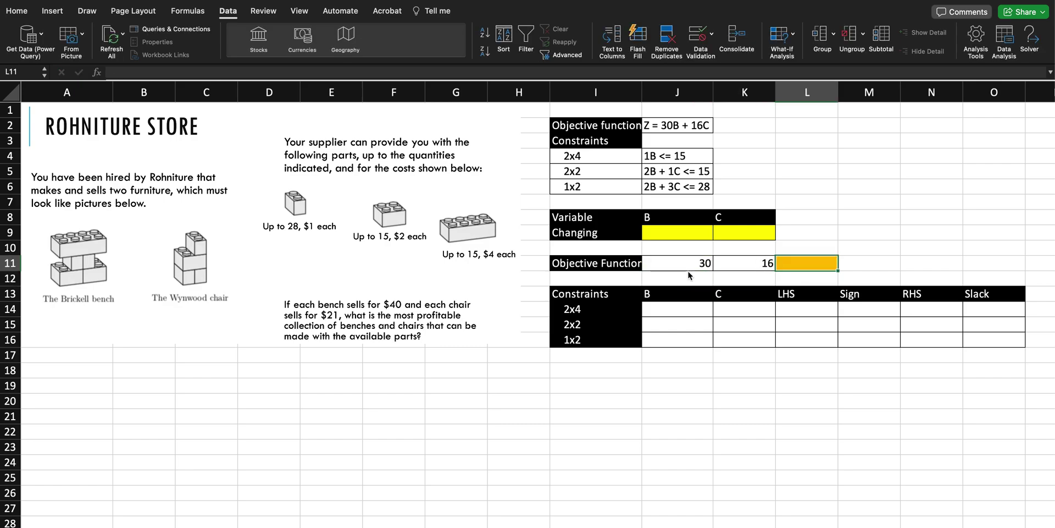
type("=")
left_click(675, 266)
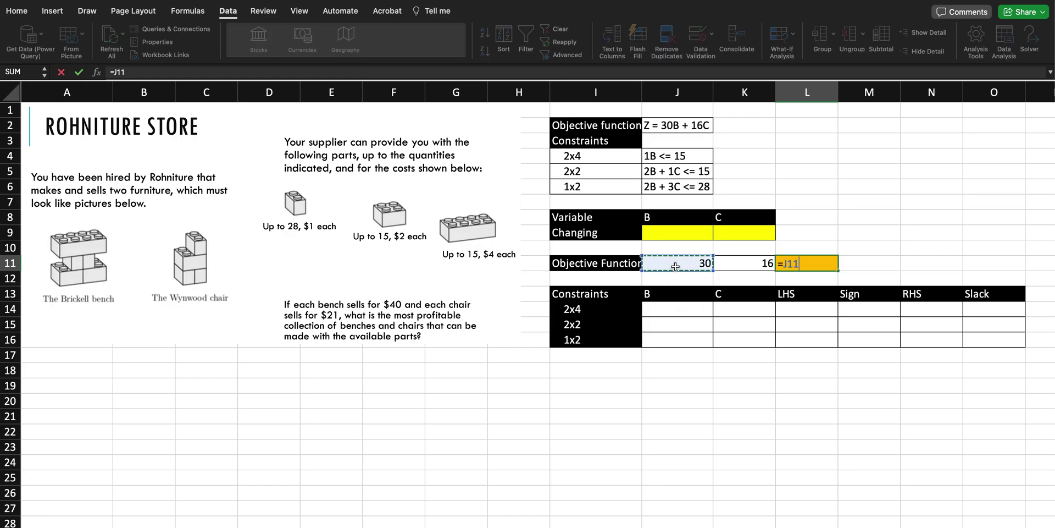
type("*")
left_click(675, 233)
type("+")
left_click(742, 262)
type("*")
left_click(760, 233)
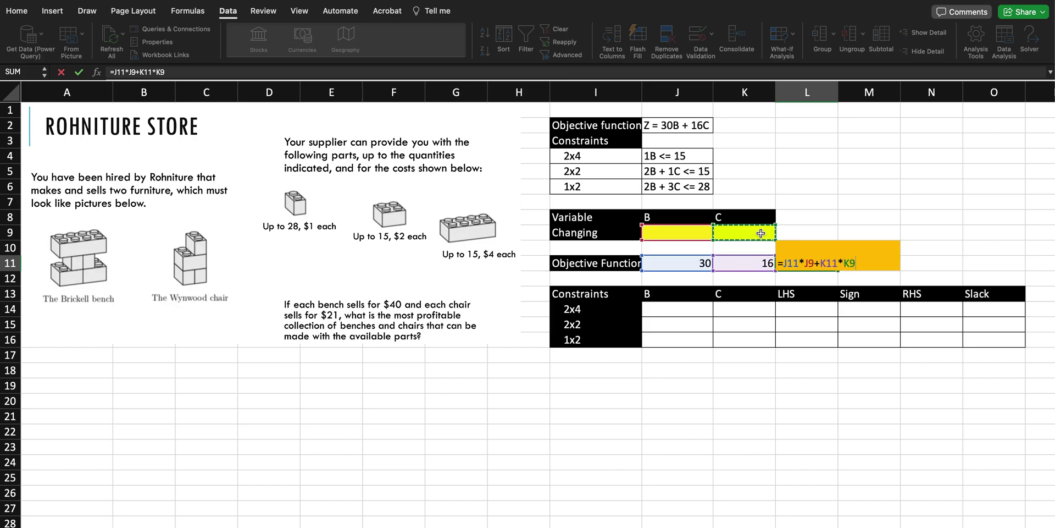
key("Return")
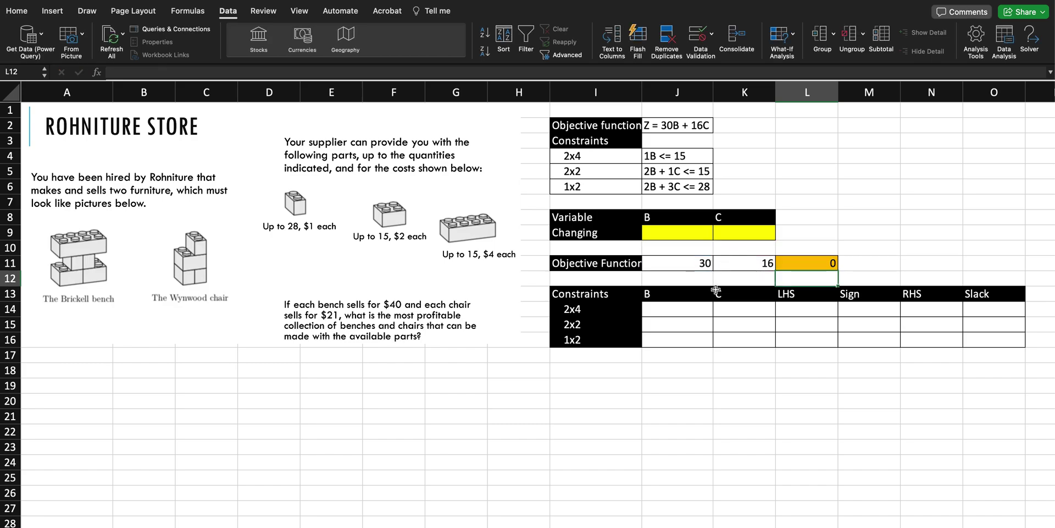
- Enter the 2x4 constraint coefficients 1 for B in J14 and 0 for C in K14
left_click(695, 307)
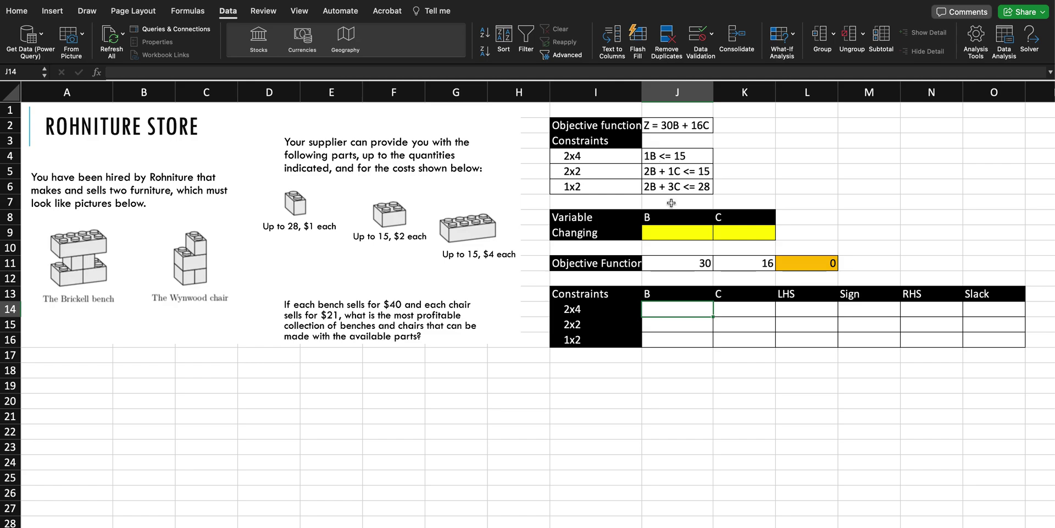
type("1")
key("Tab")
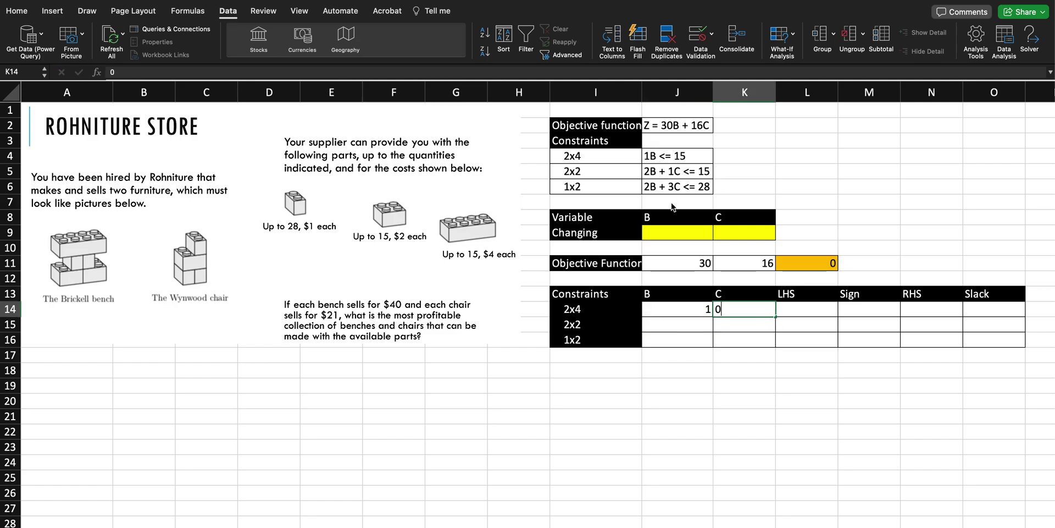
key("Return")
- Calculate the 2x4 constraint's LHS in L14 with =SUMPRODUCT(J14:K14,J9:K9)
key("Up")
key("Right")
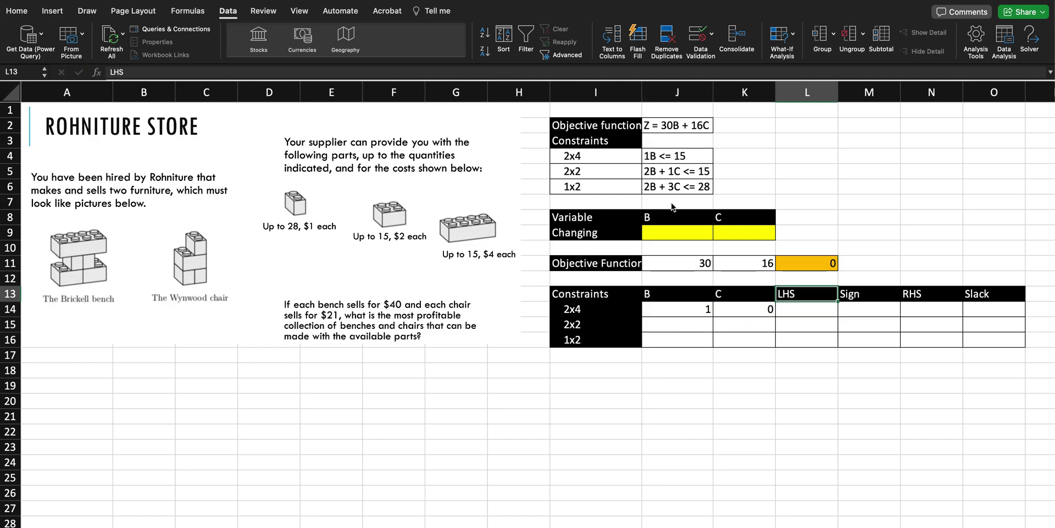
type("=")
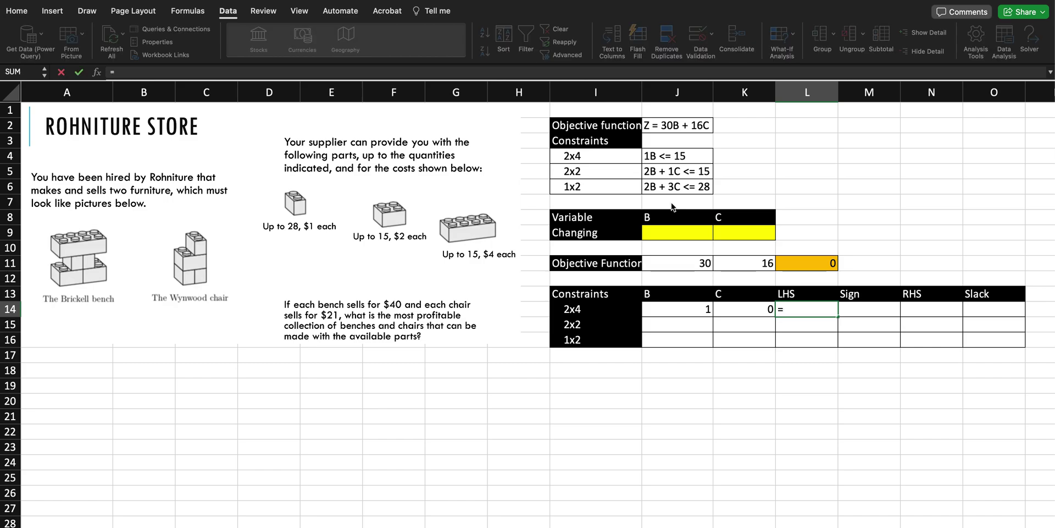
type("sumproduct")
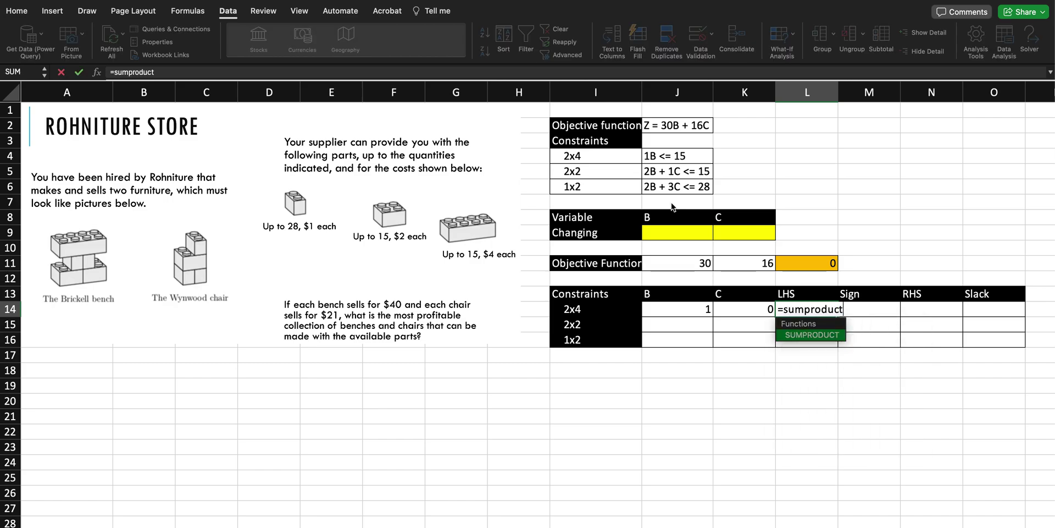
type("(")
left_click(682, 306)
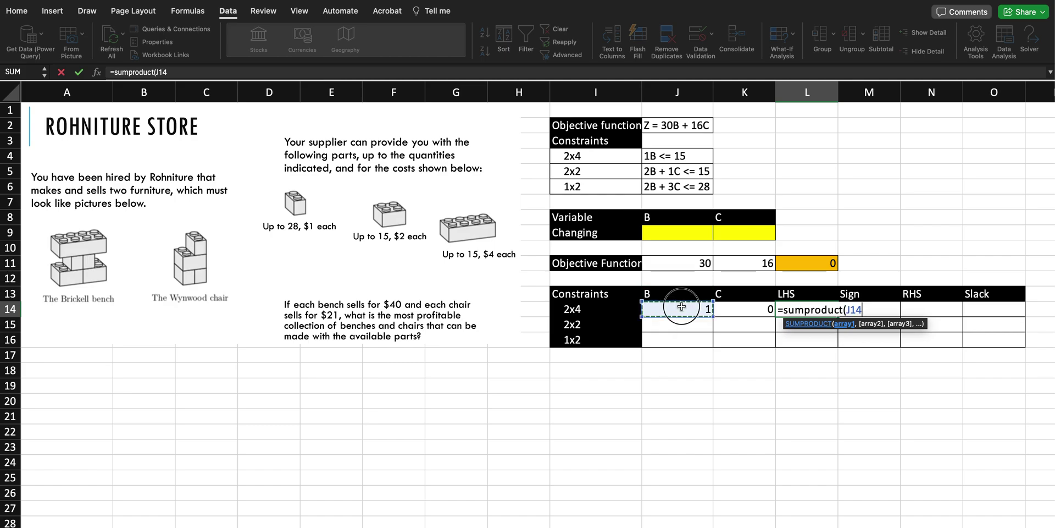
left_click_drag(682, 306, 739, 307)
type(",")
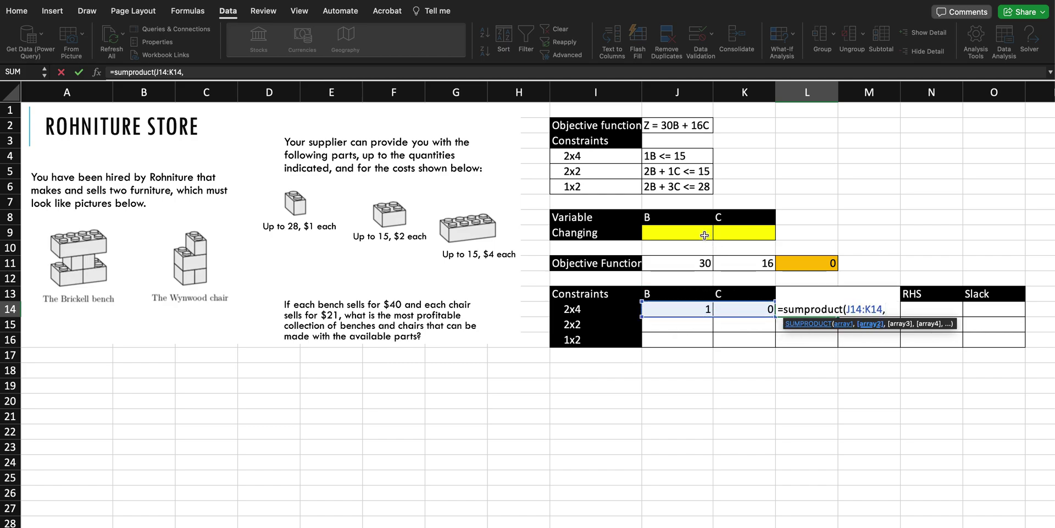
left_click_drag(704, 236, 737, 233)
type(")")
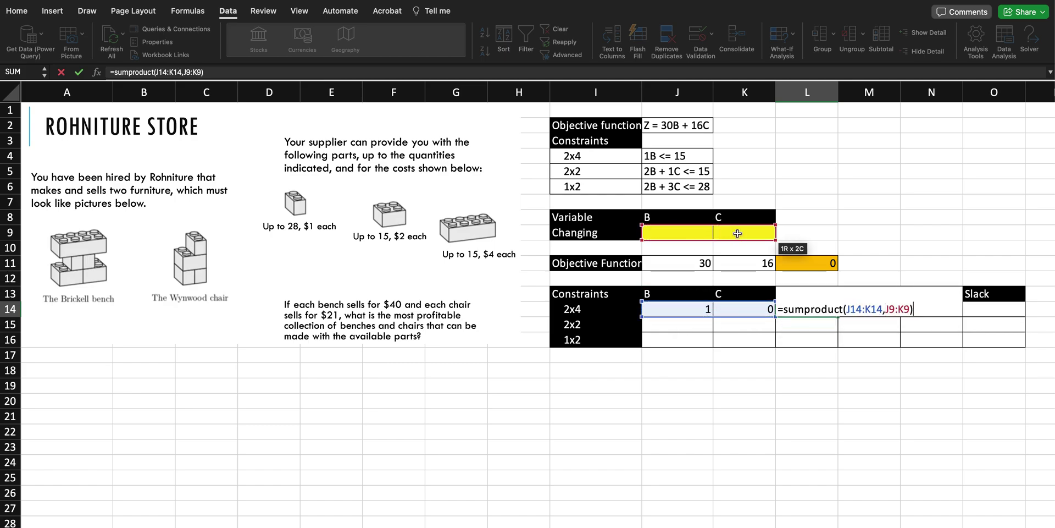
key("Return")
- Make the changing-cells range in the L14 formula absolute as $J$9:$K$9
double_click(799, 309)
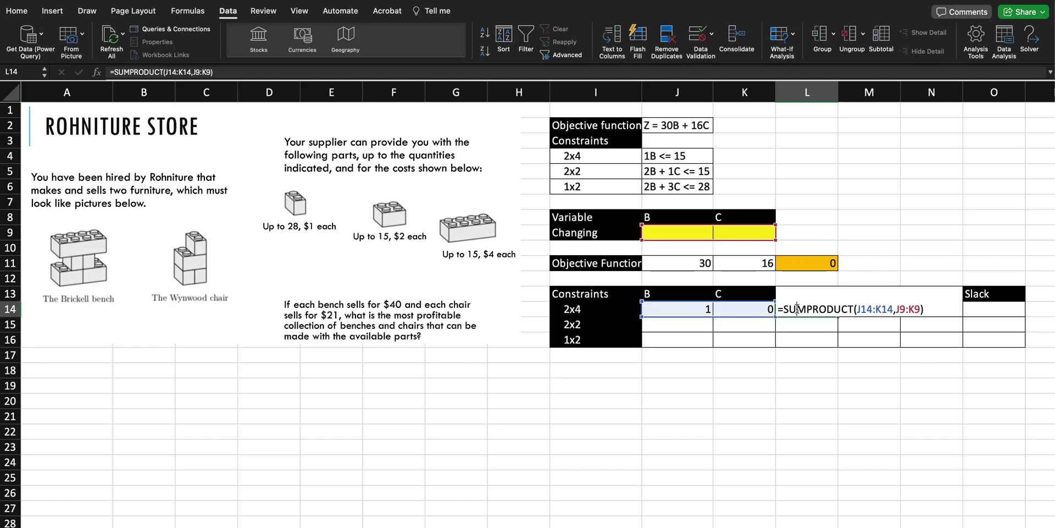
left_click(857, 308)
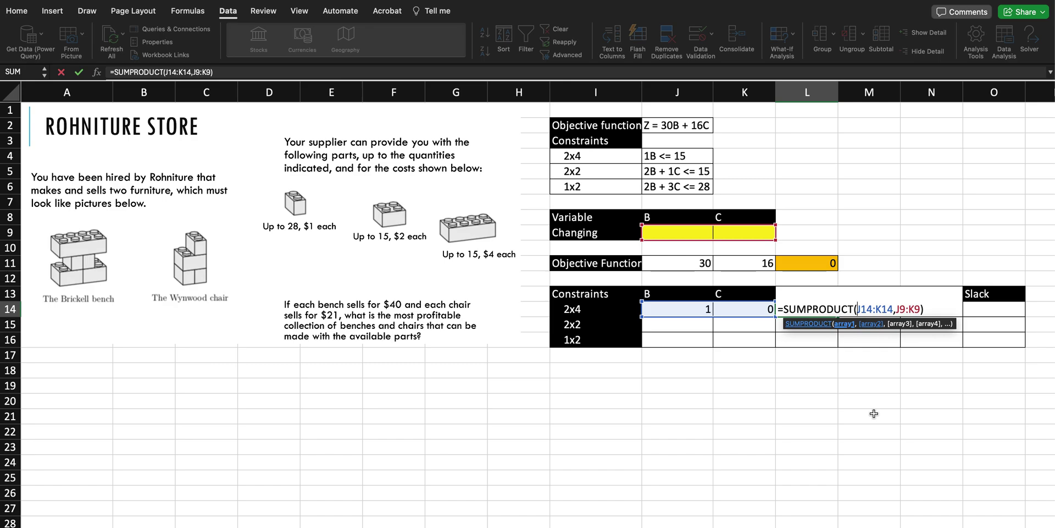
key("Right")
key("Right")
type("$")
key("Right")
type("$")
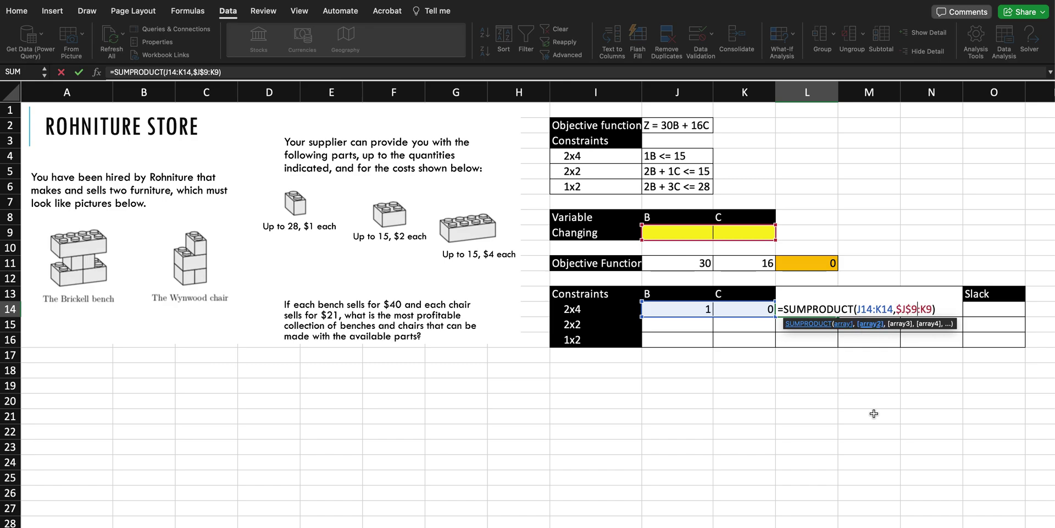
type("$")
type("$")
key("Return")
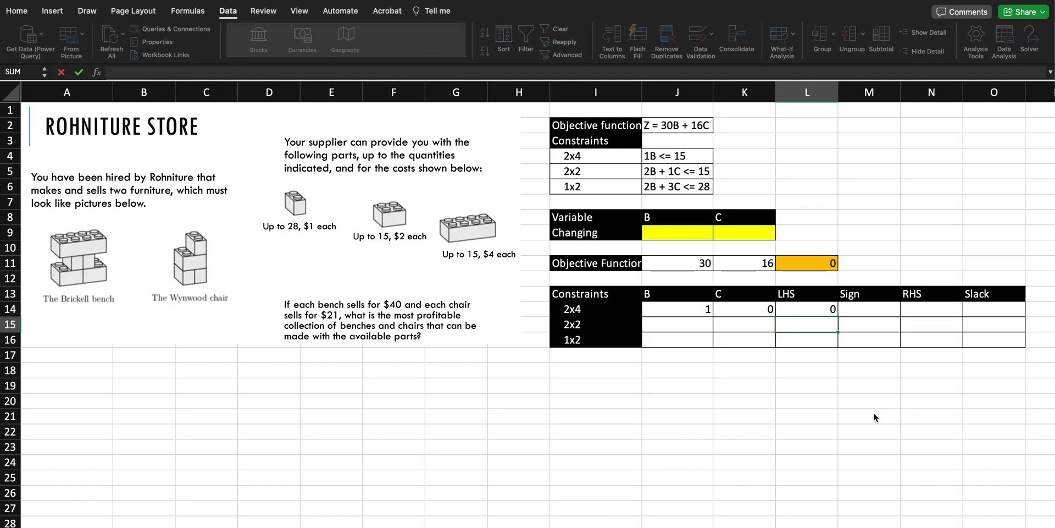
- Enter the sign <= in M14 and the RHS value 15 in N14 for the 2x4 constraint
left_click(870, 311)
type("<=")
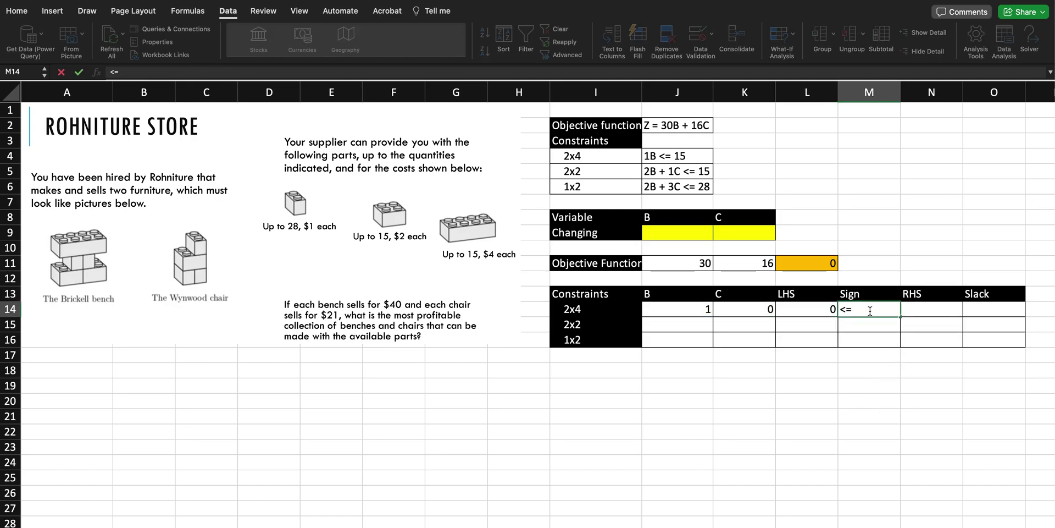
key("Return")
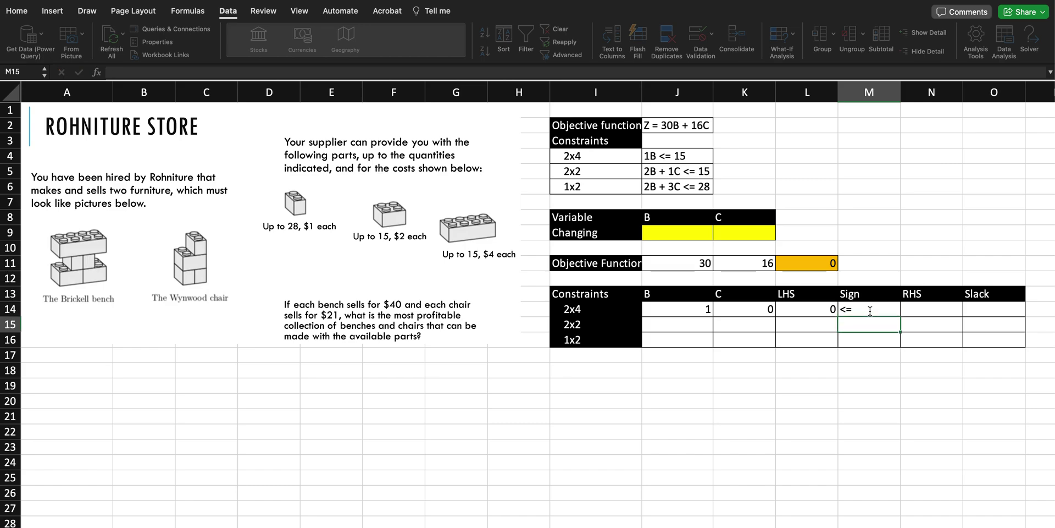
key("Right")
key("Up")
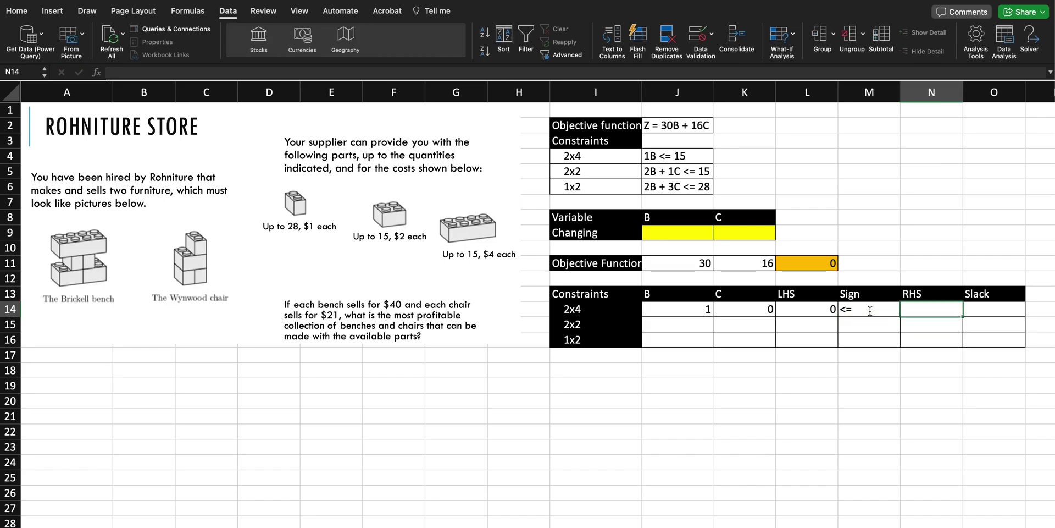
type("15")
key("Return")
- Calculate the 2x4 constraint's slack in O14 with the formula =N14-L14
key("Right")
key("Up")
type("=")
left_click(915, 309)
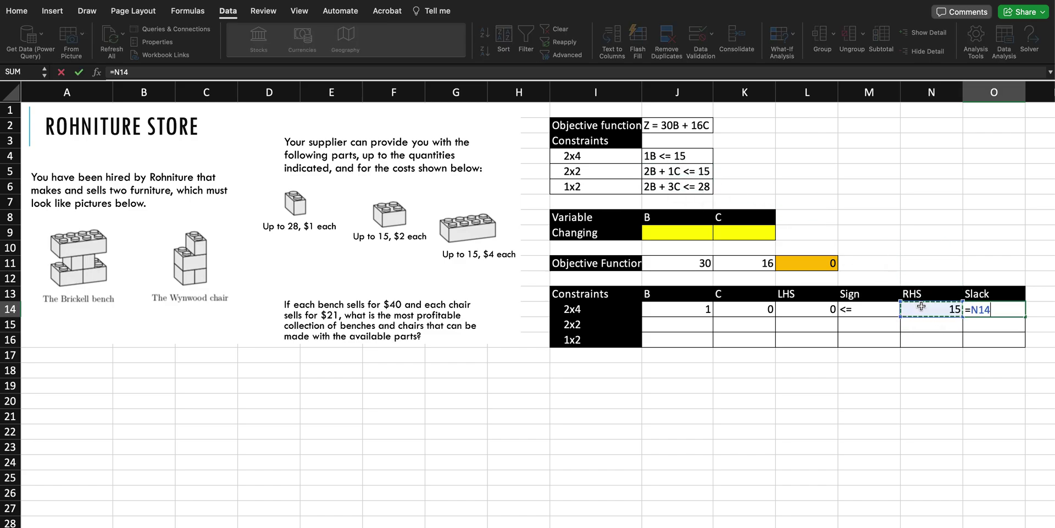
type("-")
left_click(794, 310)
key("Return")
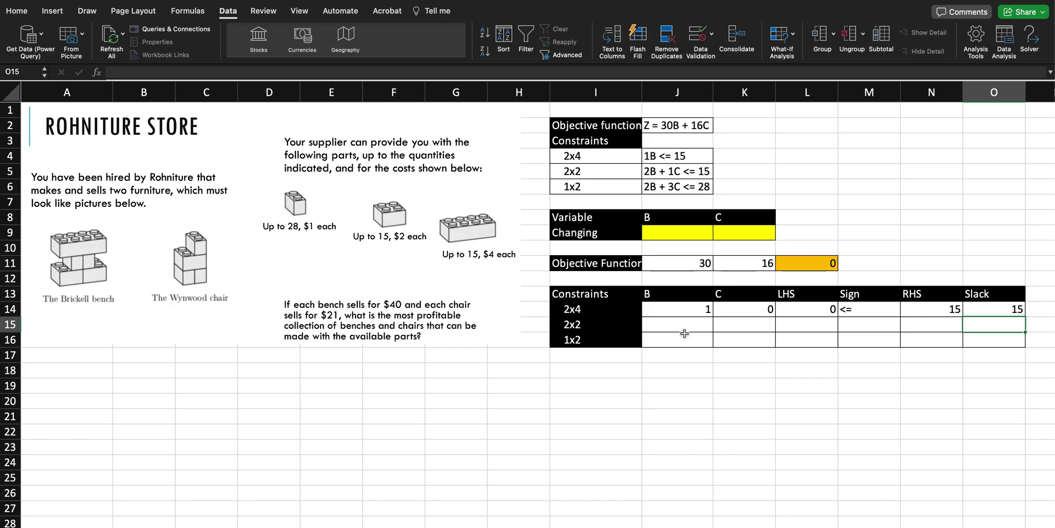
- Enter the 2x2 constraint coefficients 2 for B in J15 and 1 for C in K15
left_click(681, 329)
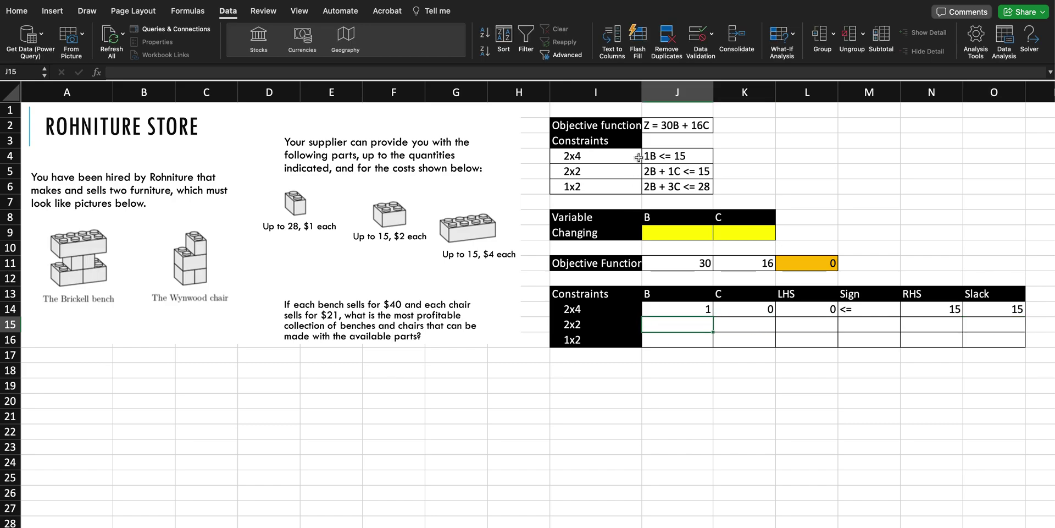
type("2")
key("Return")
key("Right")
key("Up")
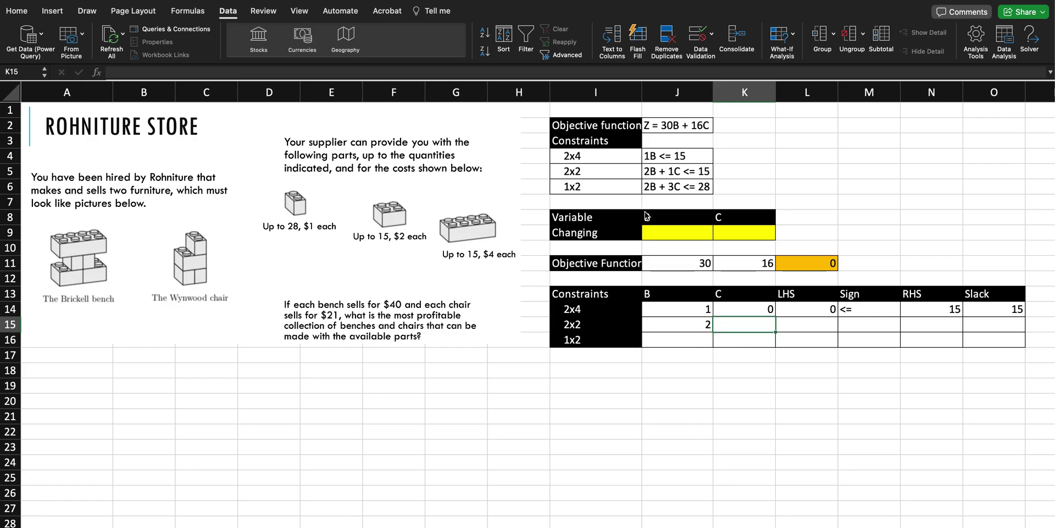
type("1")
key("Tab")
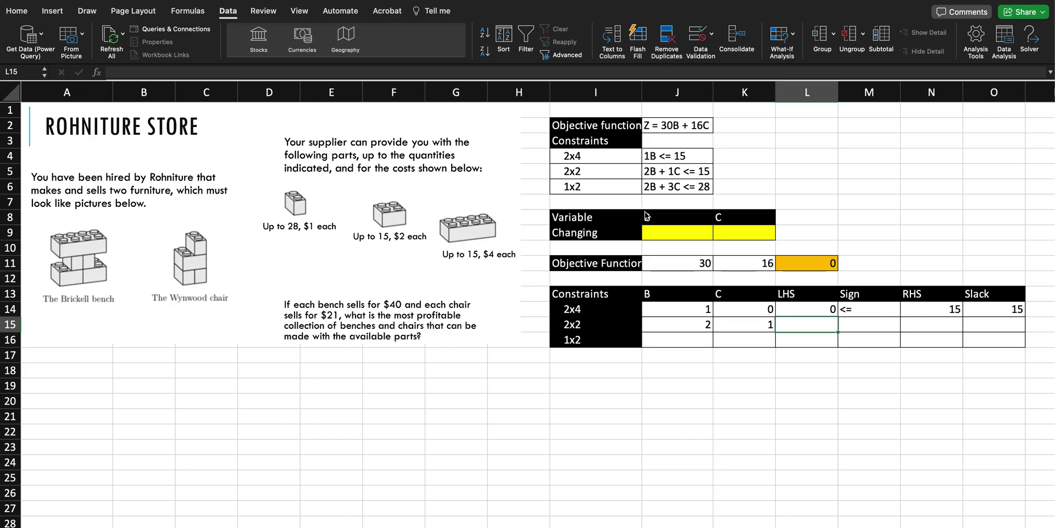
- Copy the LHS formula from L14 down to L16 and enter the 2x2 constraint's sign <= in M15 and RHS 15 in N15
left_click(801, 310)
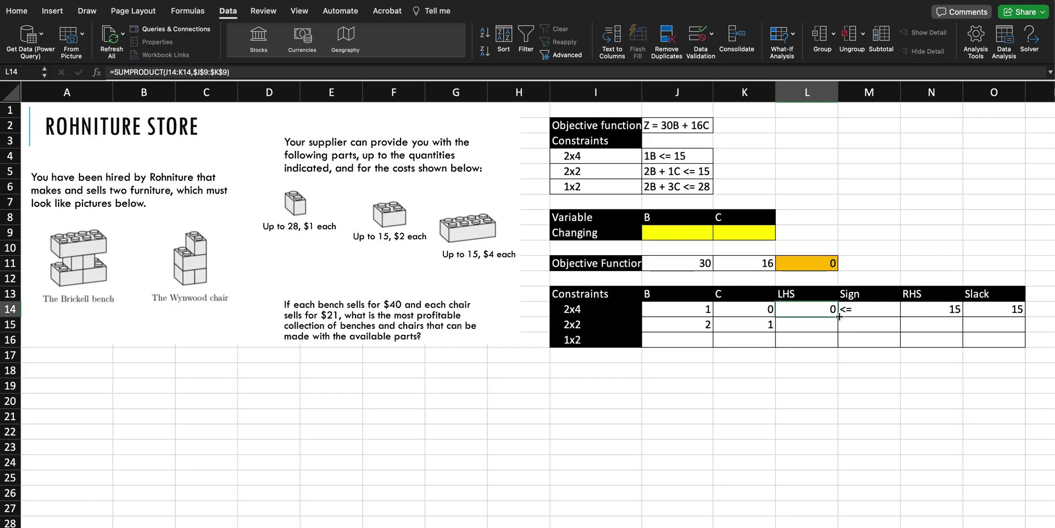
left_click_drag(839, 316, 838, 340)
left_click(862, 327)
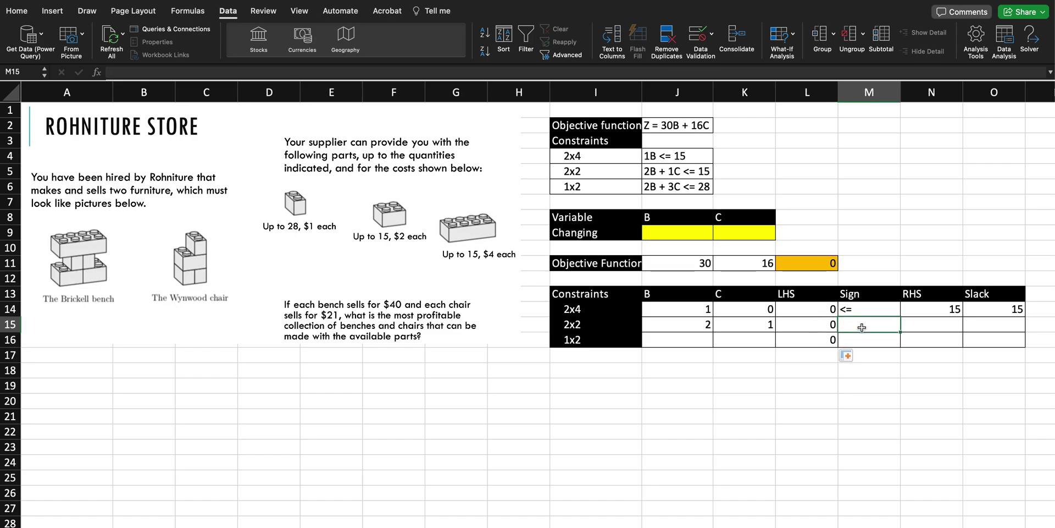
type("<=")
key("Tab")
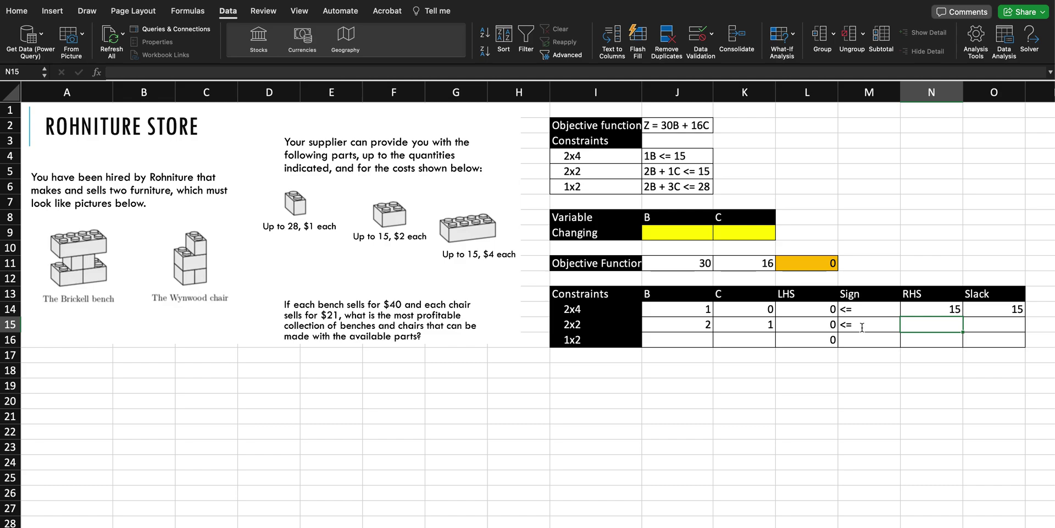
type("15")
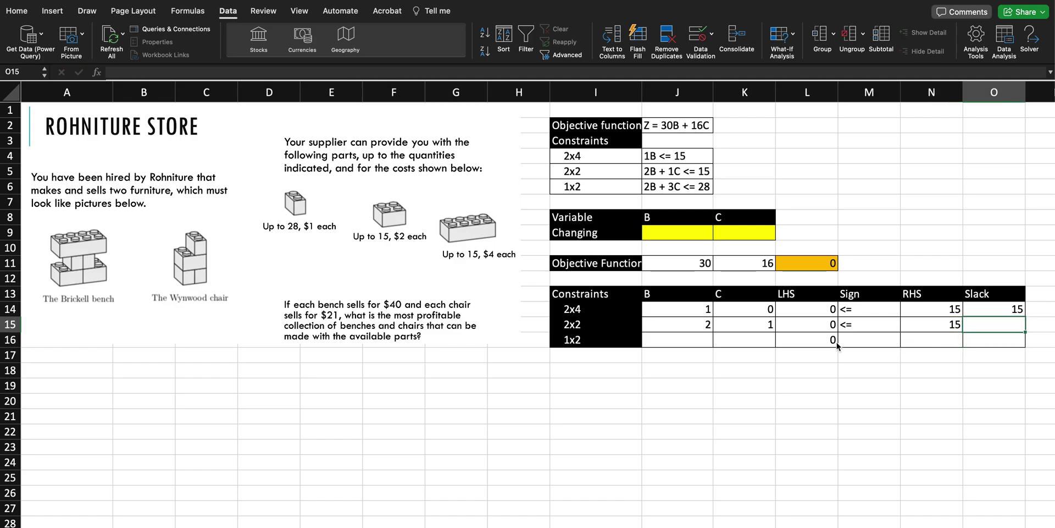
- Copy the slack formula from O14 down to O16 and enter the 1x2 coefficients 2 in J16 and 3 in K16
left_click(990, 310)
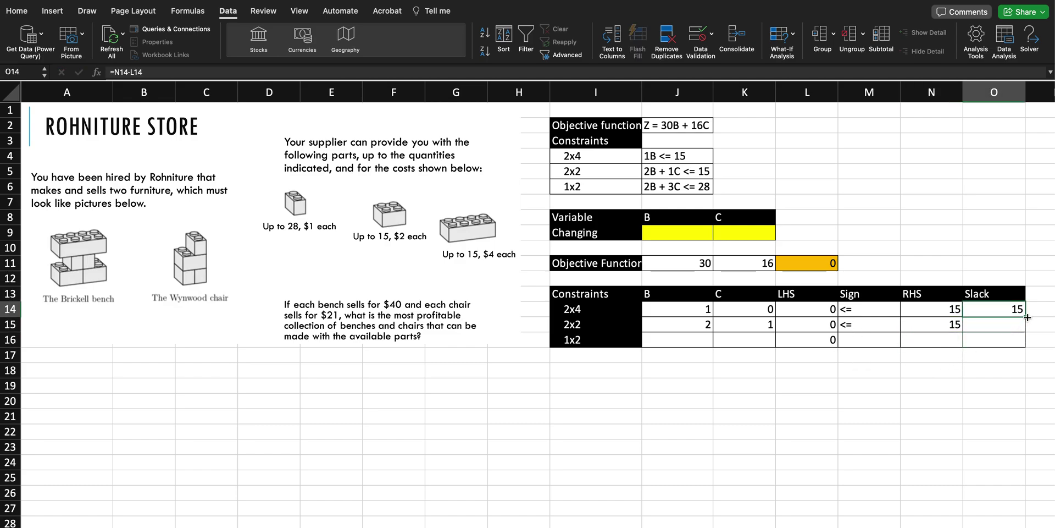
left_click_drag(1026, 316, 1022, 344)
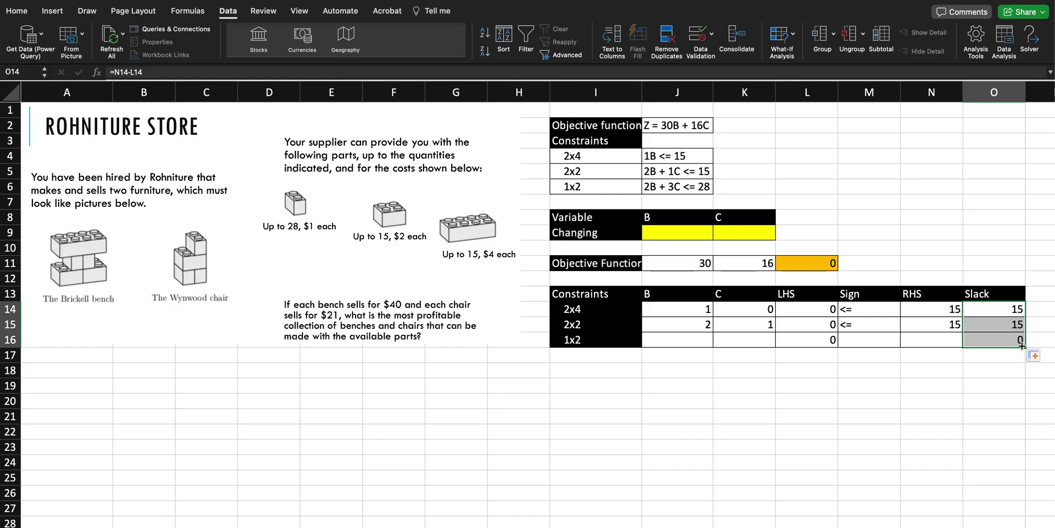
left_click(685, 343)
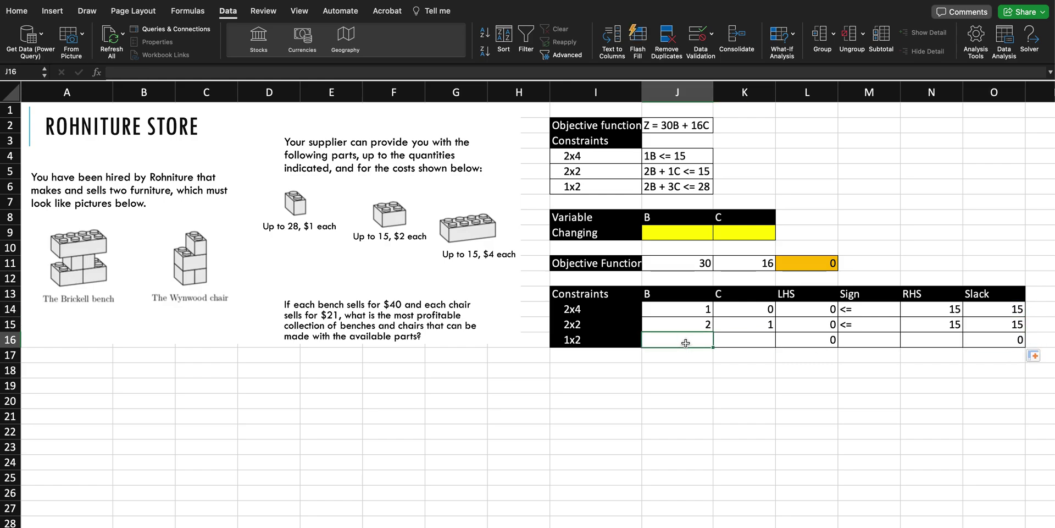
type("2")
key("Tab")
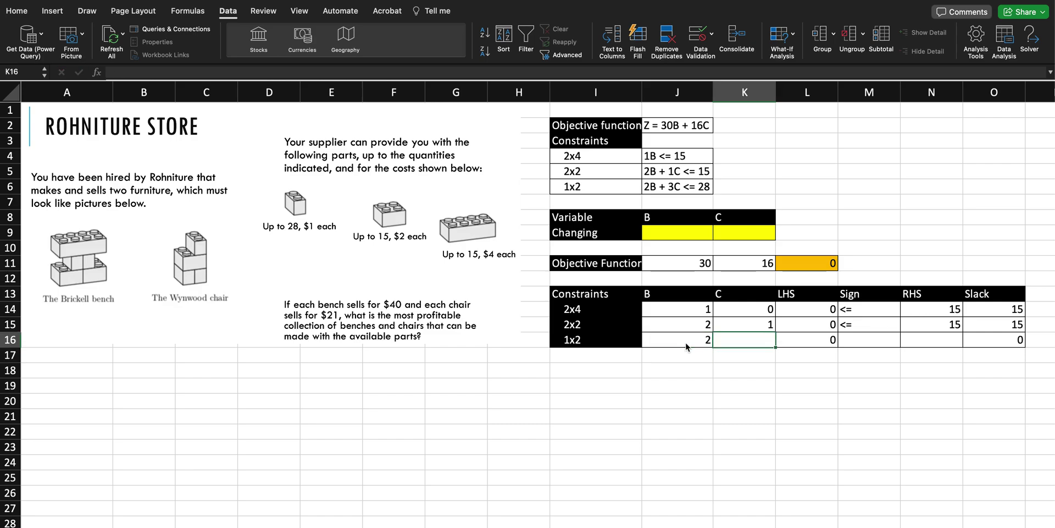
type("3")
key("Tab")
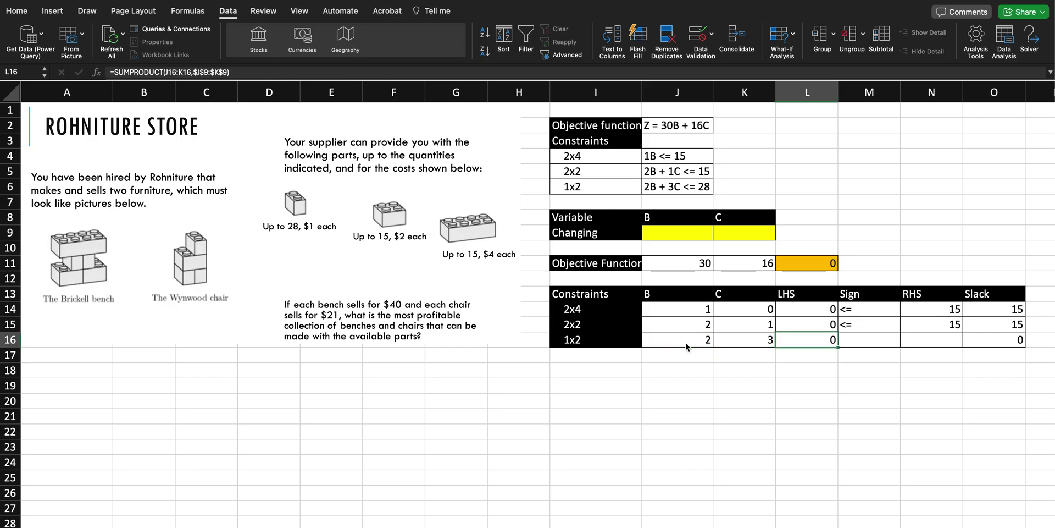
- Enter the sign <= in M16 and the RHS value 28 in N16 for the 1x2 constraint
key("Tab")
type("<=")
key("Tab")
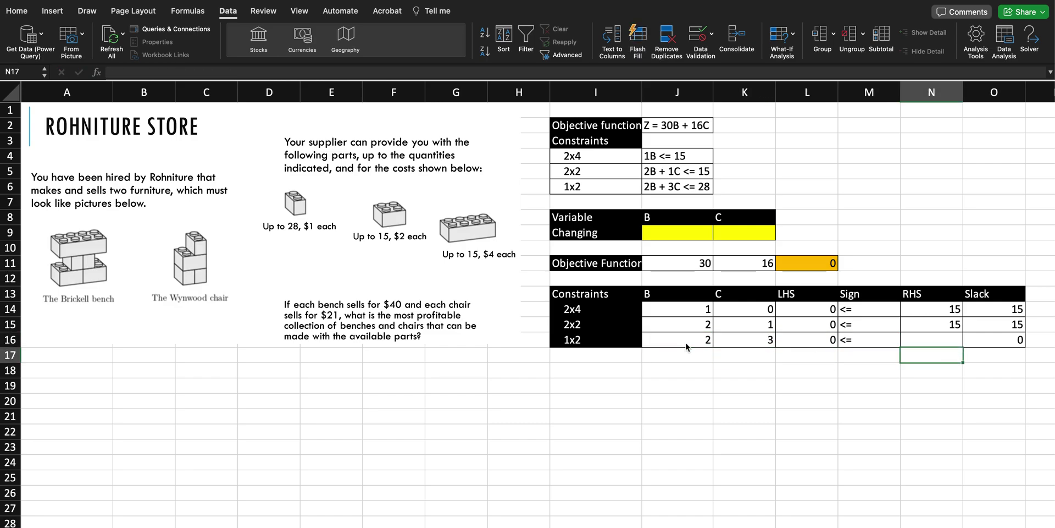
type("28")
key("Return")
- Open Solver and set the objective to the orange objective function cell L11
left_click(1030, 37)
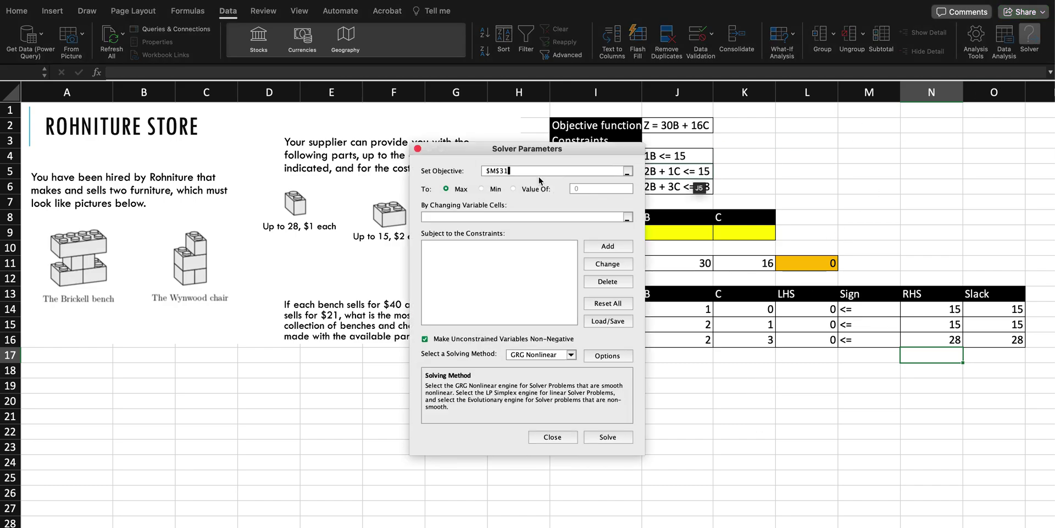
left_click(627, 171)
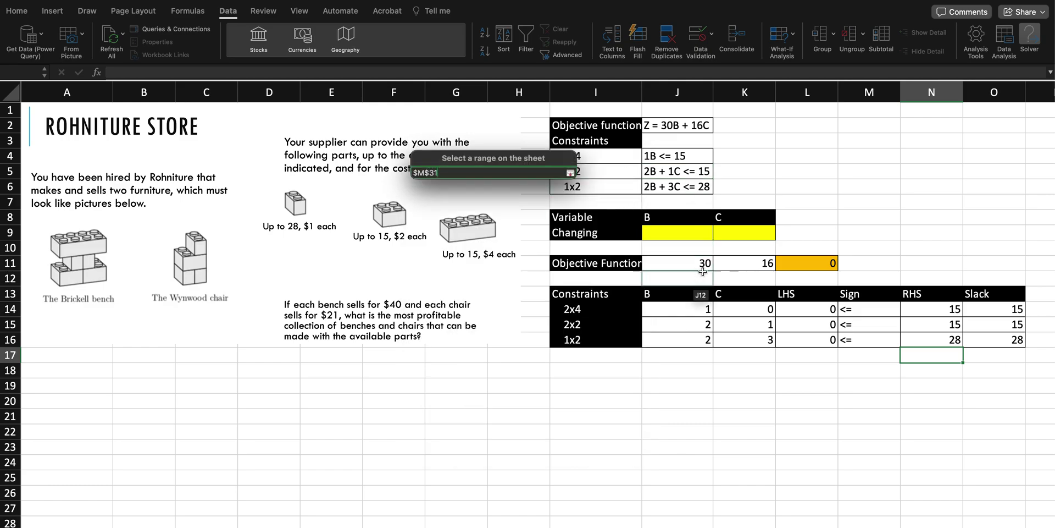
left_click(798, 265)
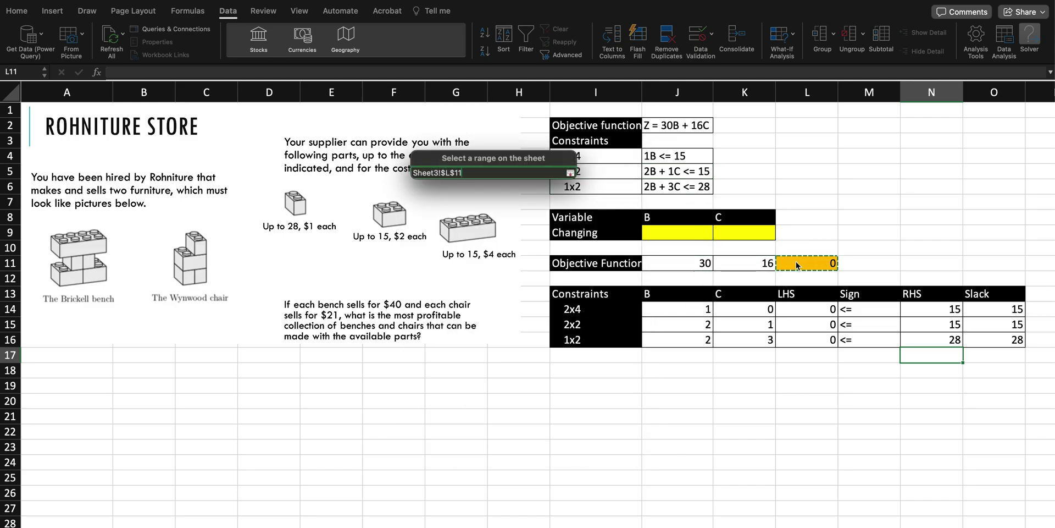
key("Return")
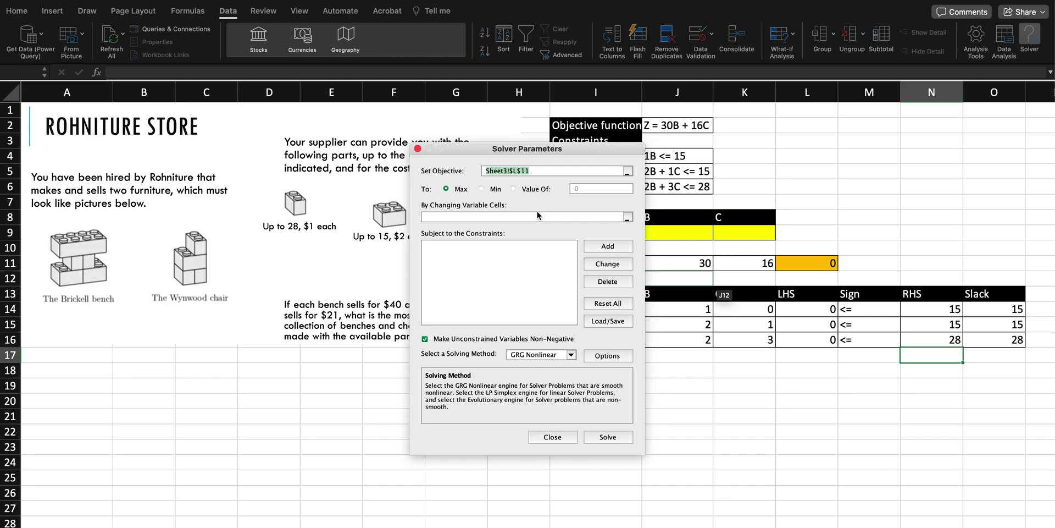
- Set Solver's changing variable cells to the yellow range J9:K9
left_click(460, 216)
left_click(628, 218)
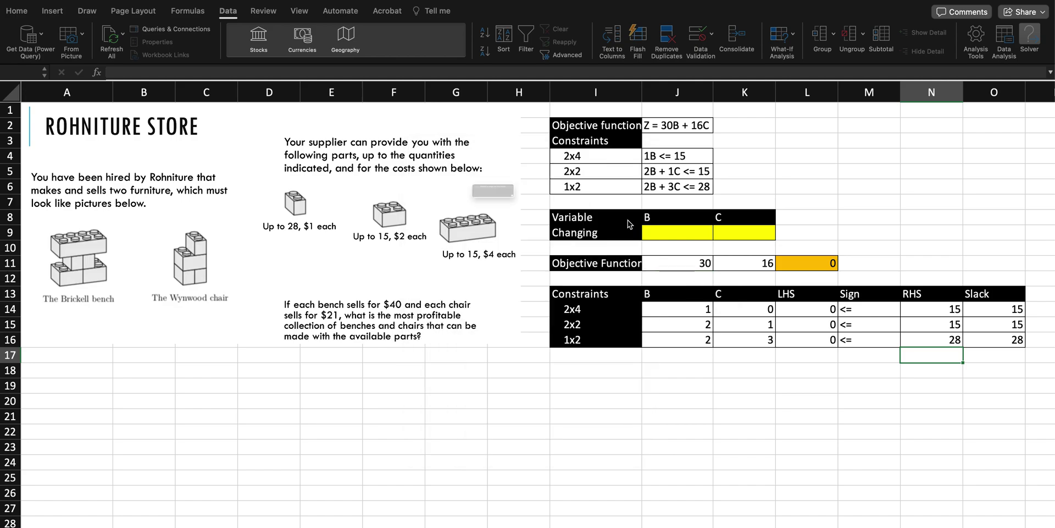
left_click_drag(669, 235, 716, 236)
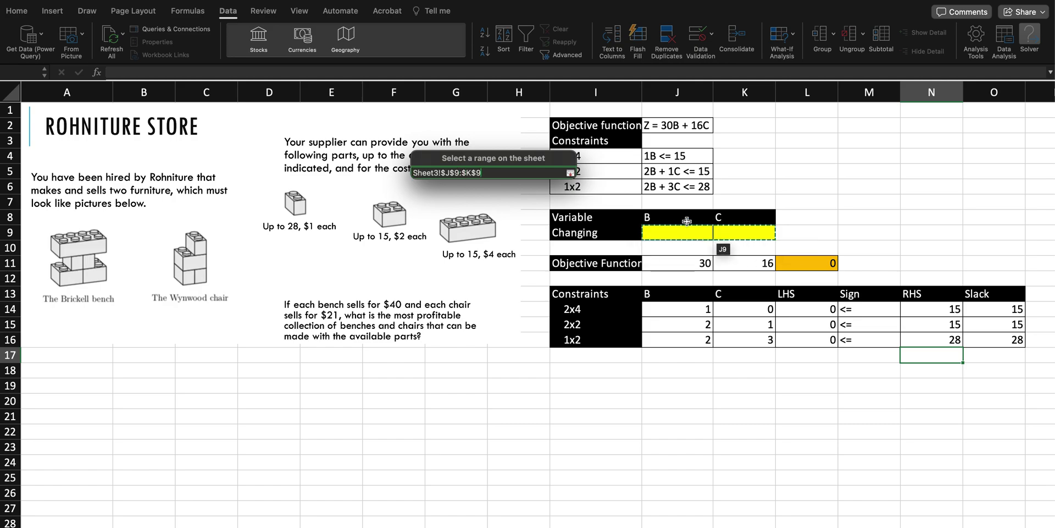
left_click(570, 172)
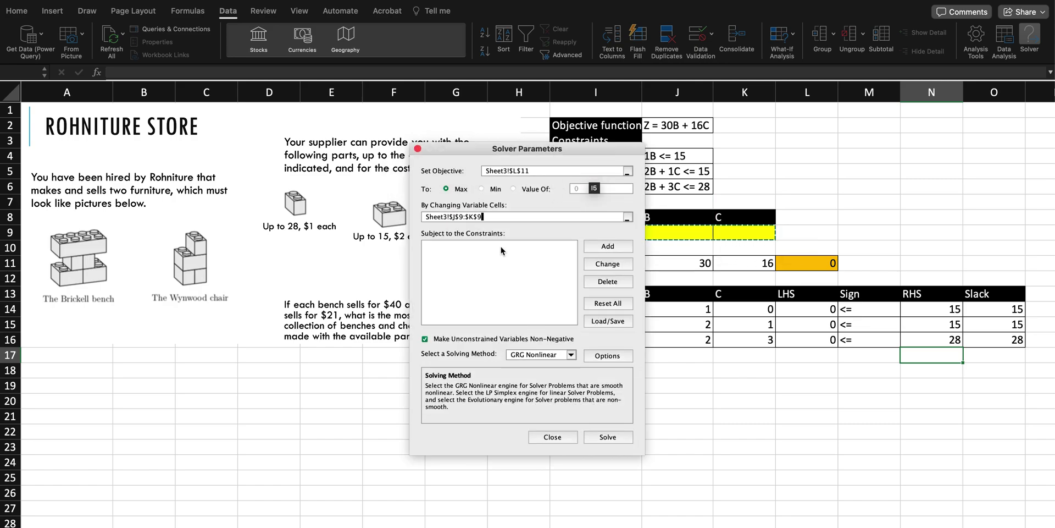
- Add the 2x4 constraint $L$14 <= $N$14 to the Solver model
left_click(601, 247)
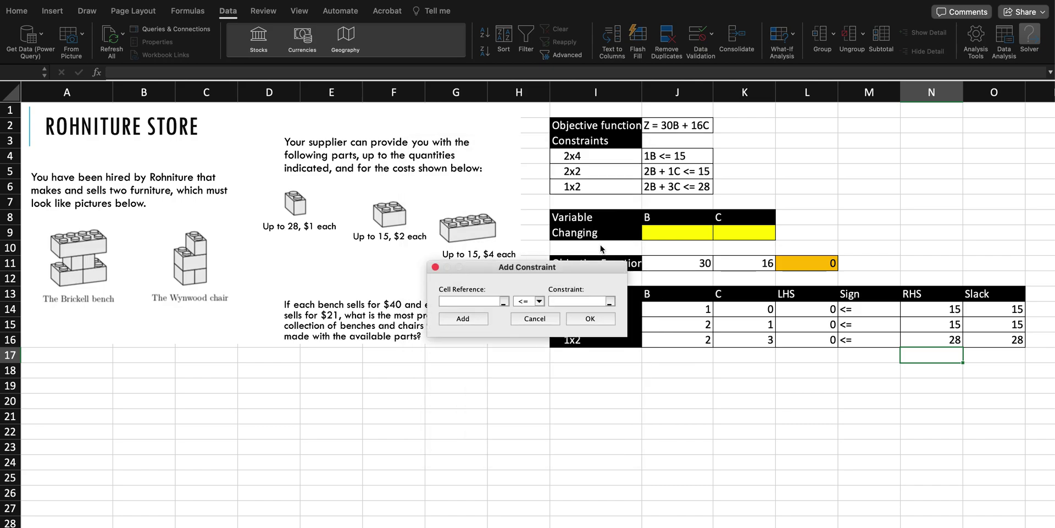
left_click(812, 310)
left_click(933, 309)
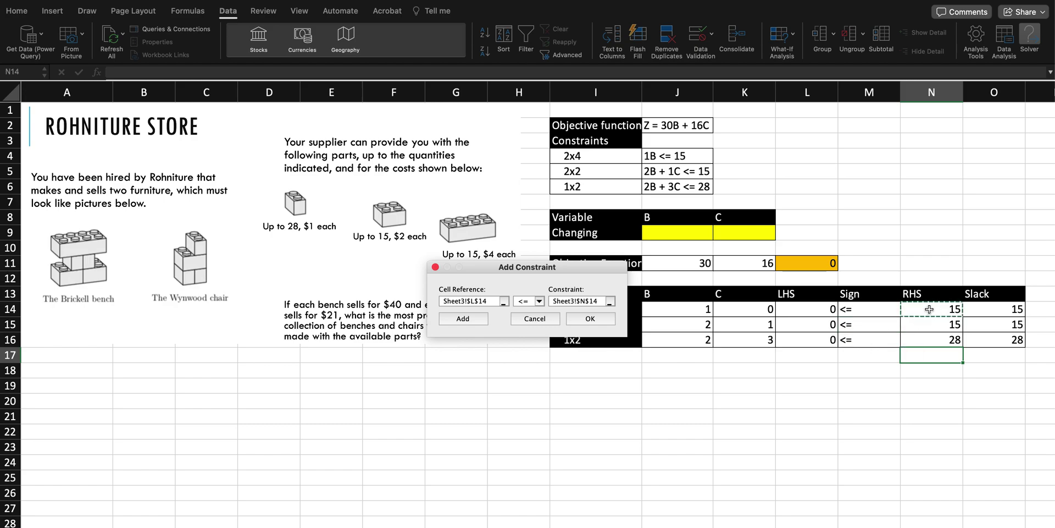
left_click(484, 320)
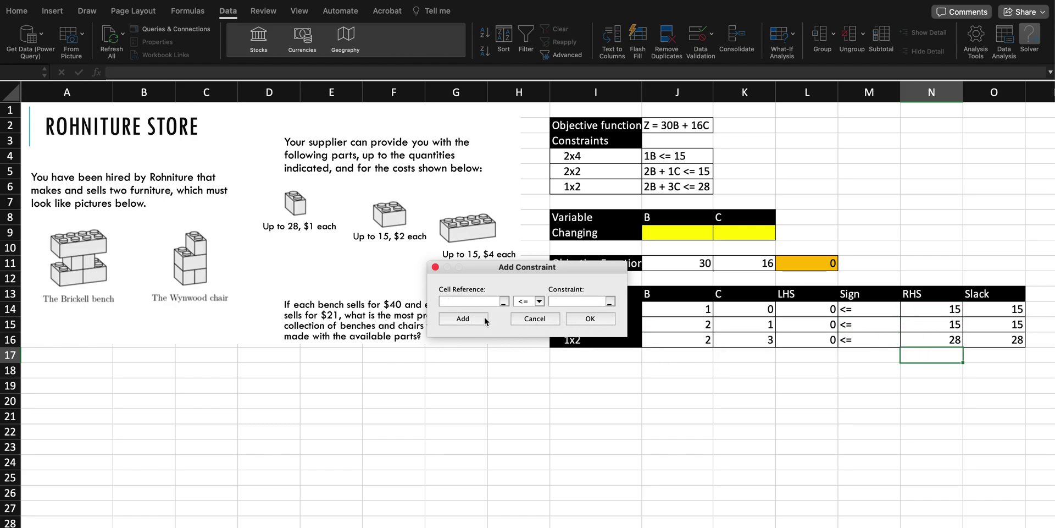
- Add the 2x2 constraint $L$15 <= $N$15 to the Solver model
left_click(802, 323)
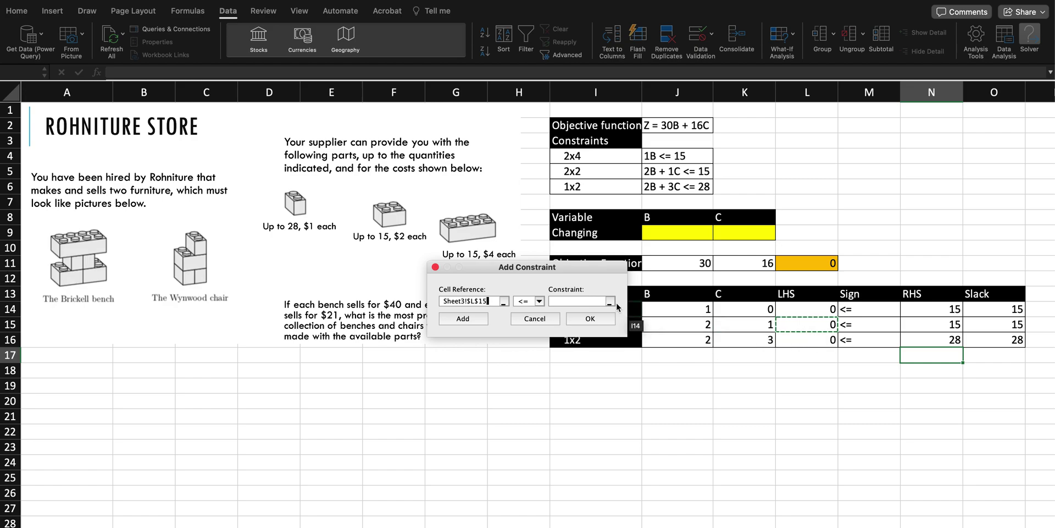
left_click(585, 300)
left_click(935, 325)
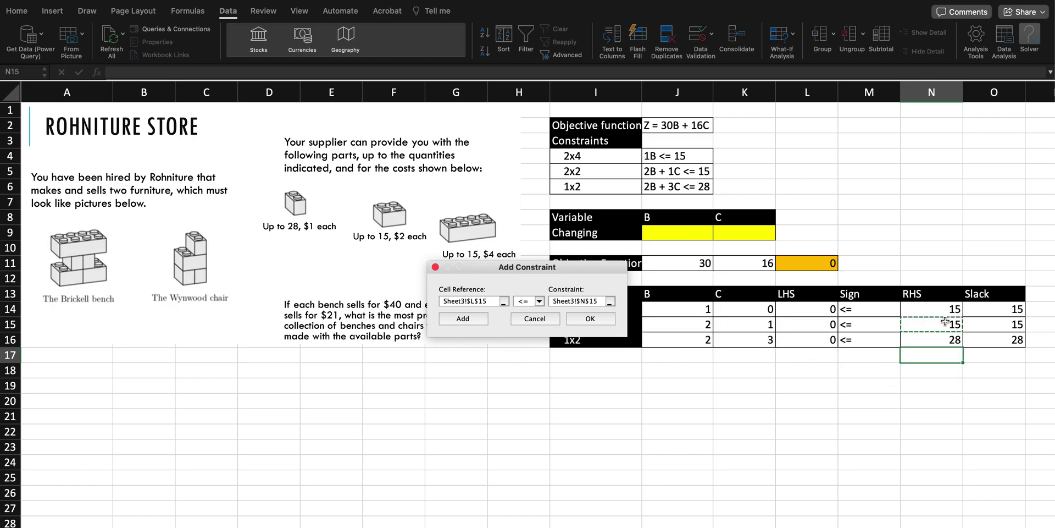
left_click(468, 320)
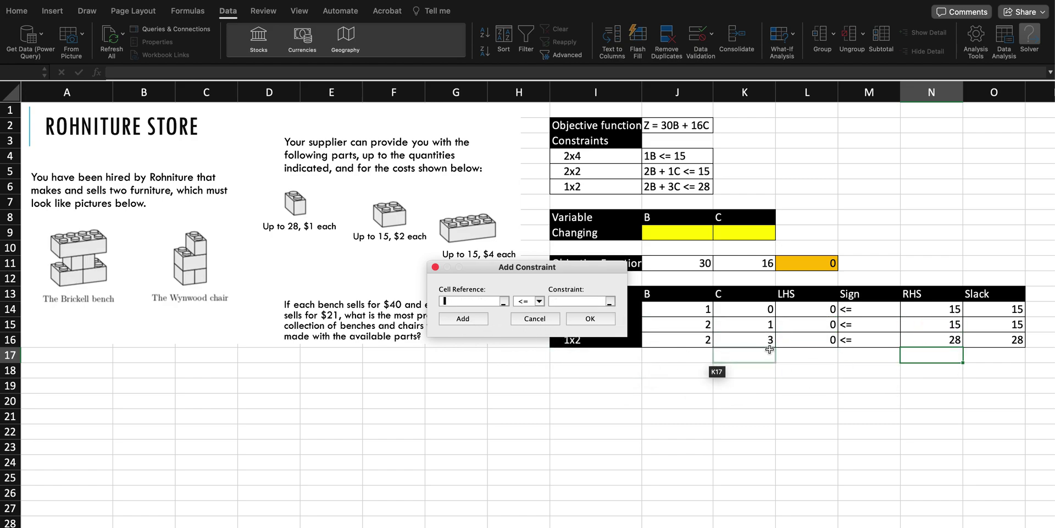
- Add the 1x2 constraint $L$16 <= $N$16 to the Solver model
left_click(796, 341)
left_click(572, 304)
left_click(932, 343)
left_click(469, 321)
- Add a Solver constraint requiring the bench variable in J9 to be an integer (int)
left_click_drag(509, 268, 485, 366)
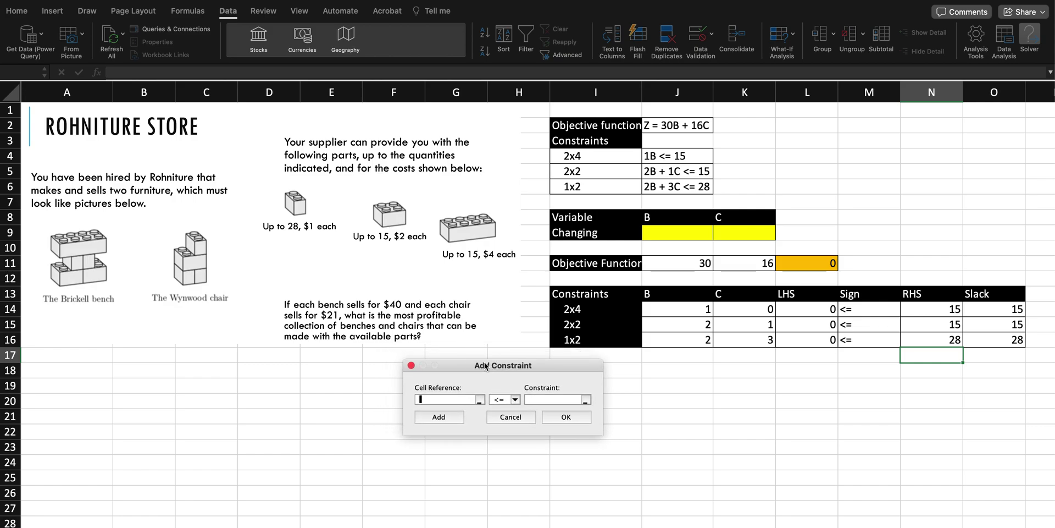
left_click(689, 231)
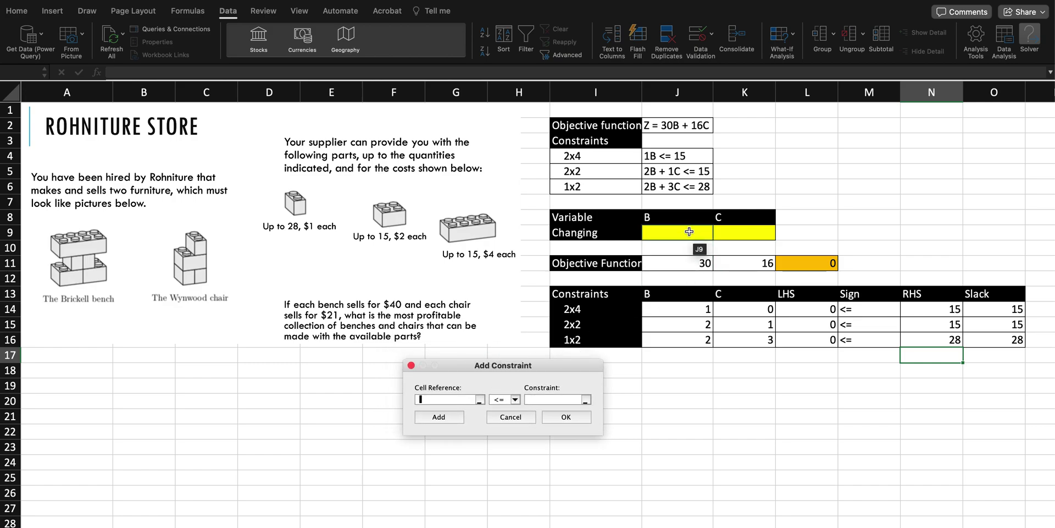
left_click(516, 399)
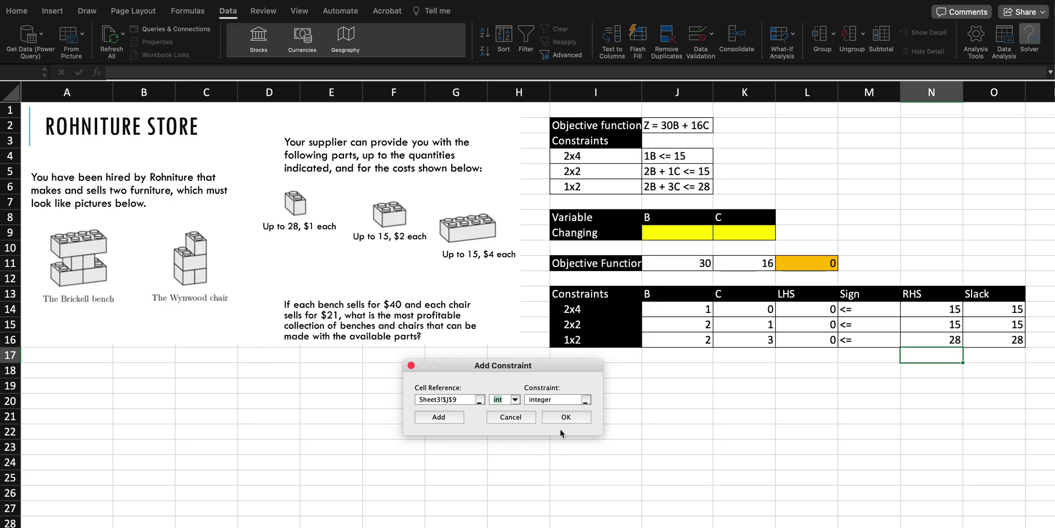
left_click(438, 416)
- Add a Solver constraint requiring the chair variable in K9 to be an integer (int) and finish the constraint list
left_click(745, 234)
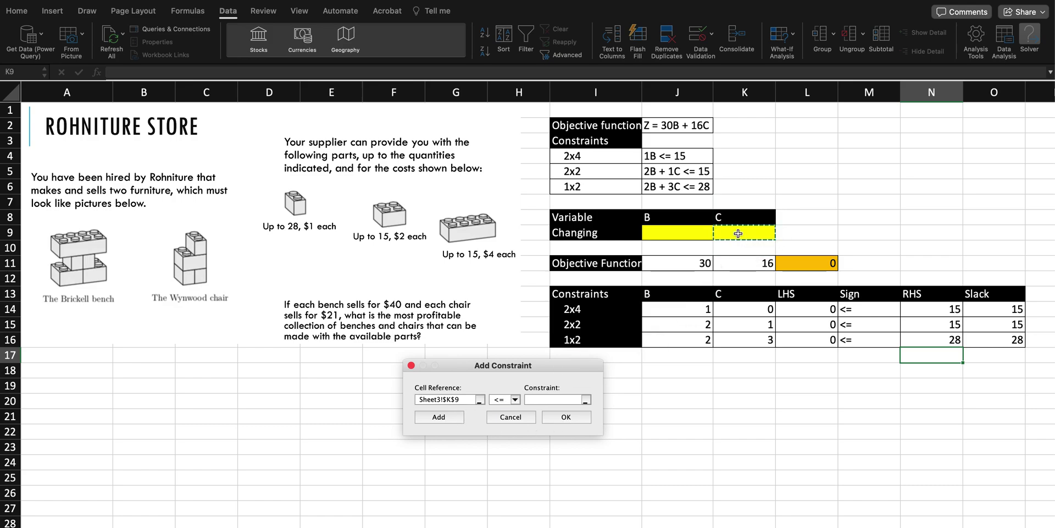
left_click(516, 400)
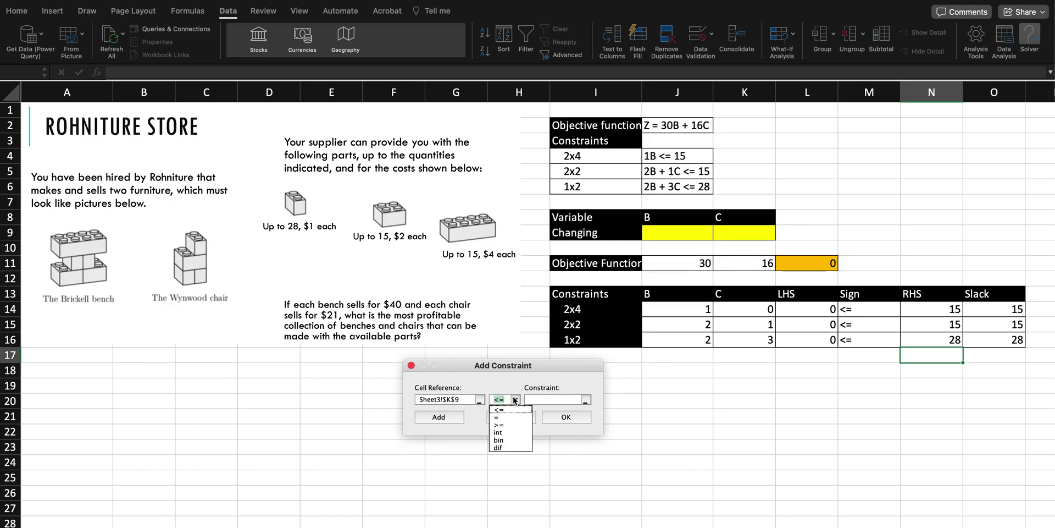
left_click(505, 433)
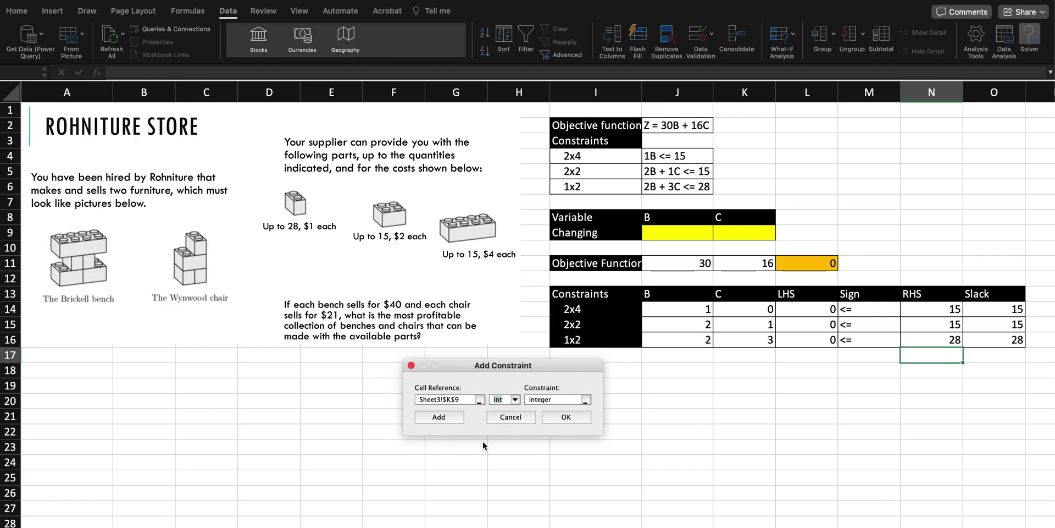
left_click(566, 417)
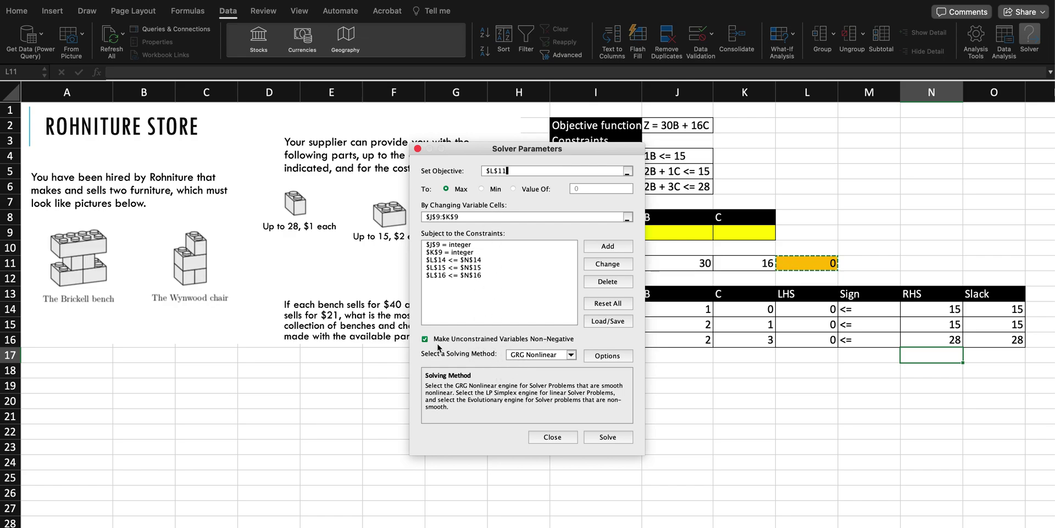
- Select Simplex LP as the solving method and solve the model
left_click(554, 355)
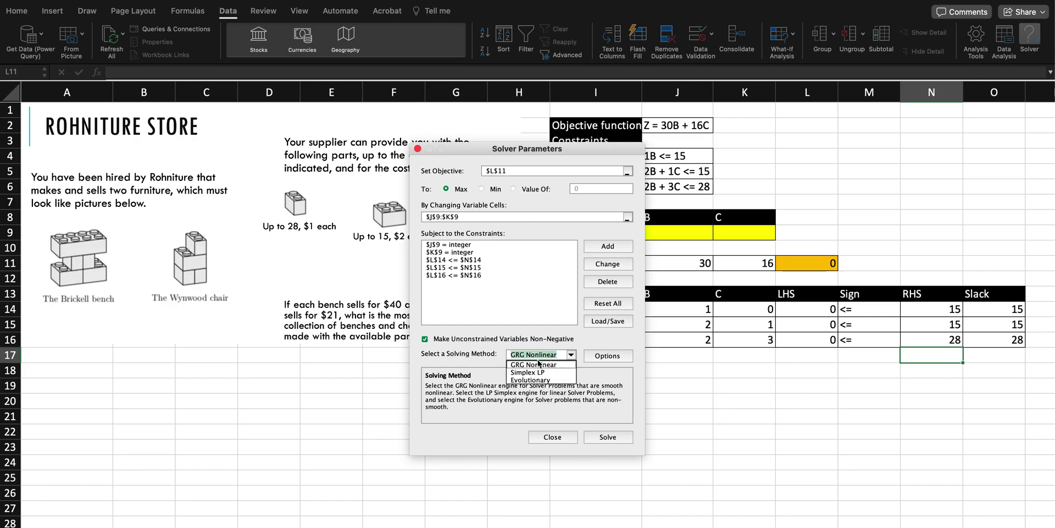
left_click(551, 373)
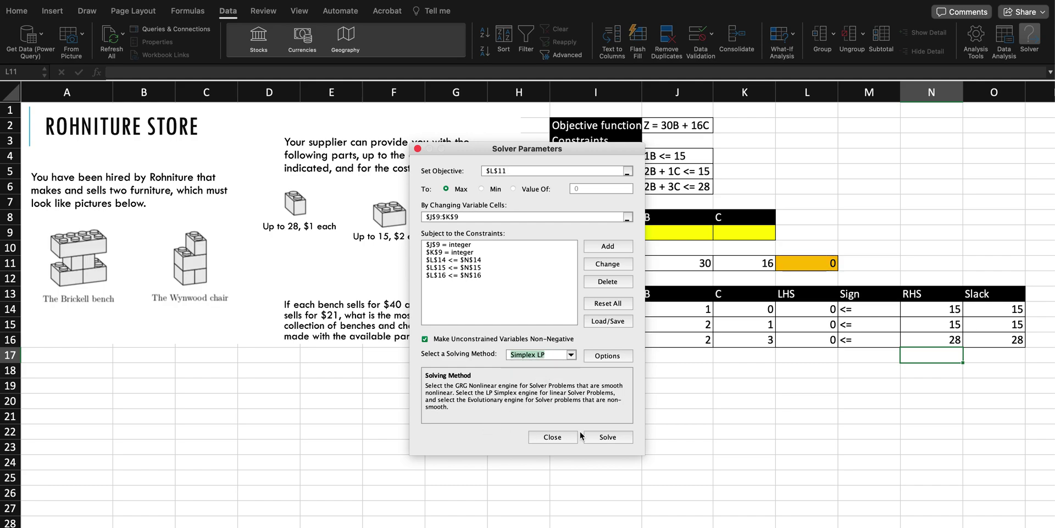
left_click(609, 438)
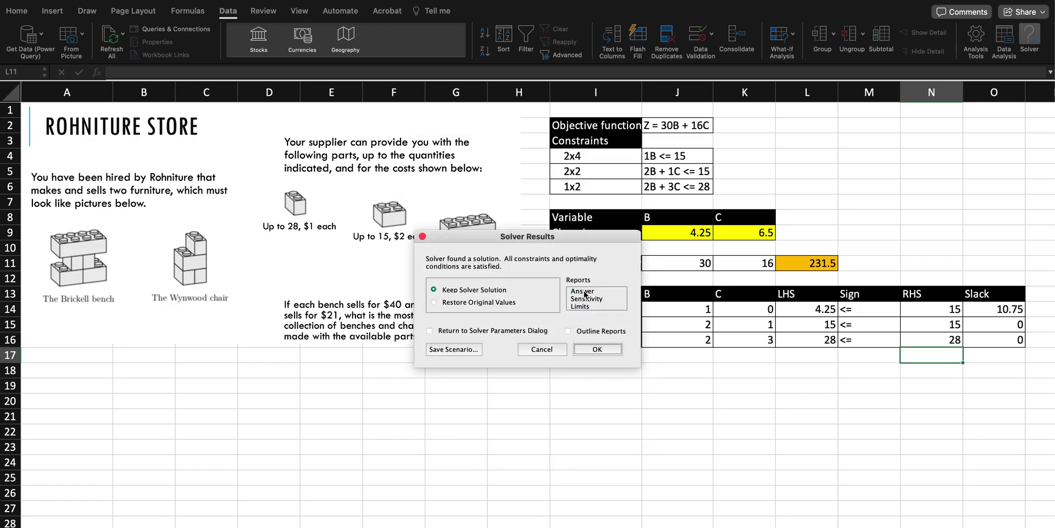
- Keep the Solver solution and request an Answer report
left_click(583, 291)
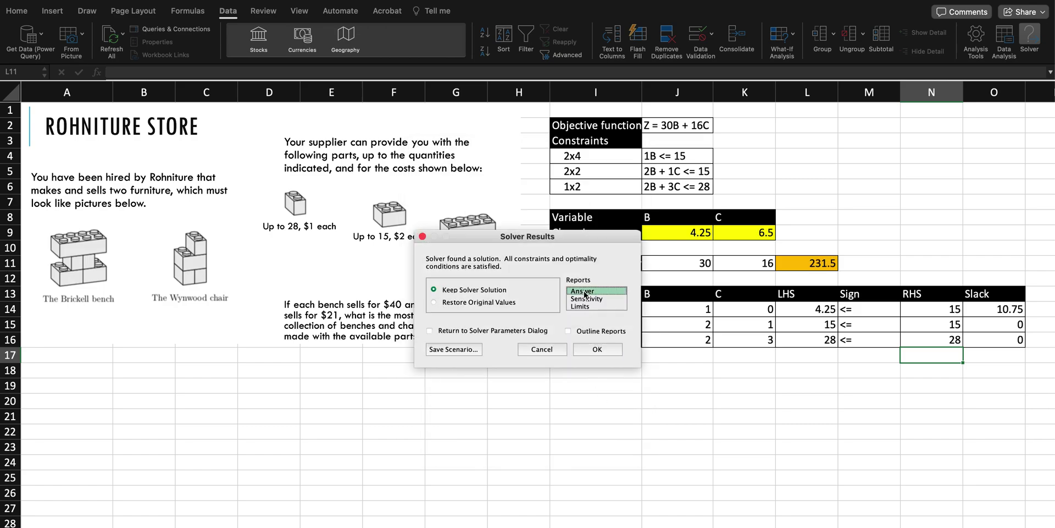
left_click(601, 352)
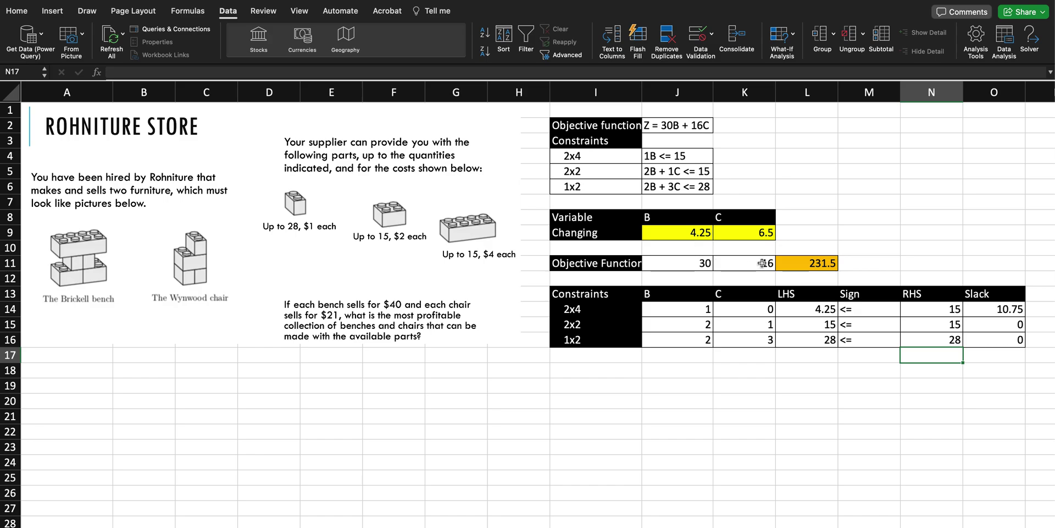
- Examine the solved bench and chair quantities in J9 and K9 and the profit in L11
left_click(690, 232)
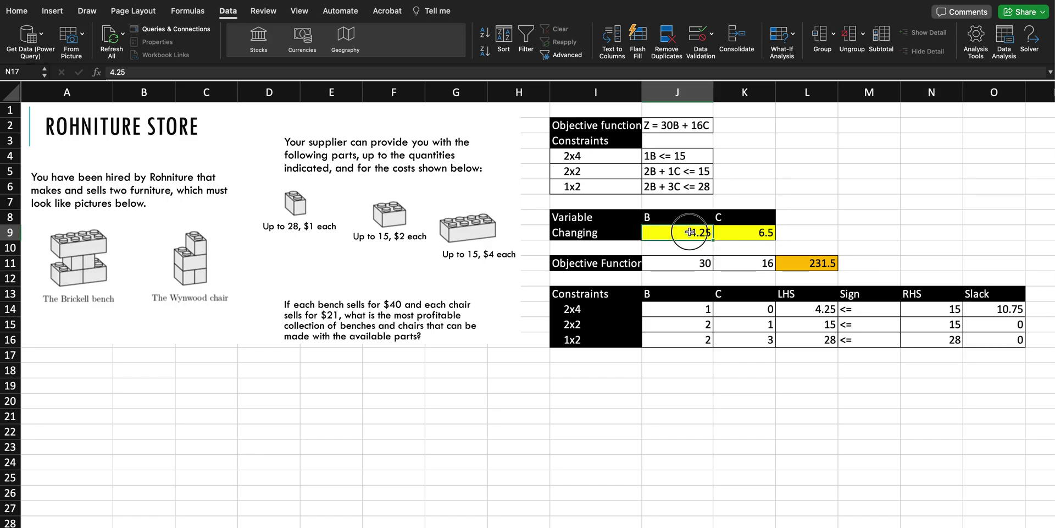
left_click(736, 233)
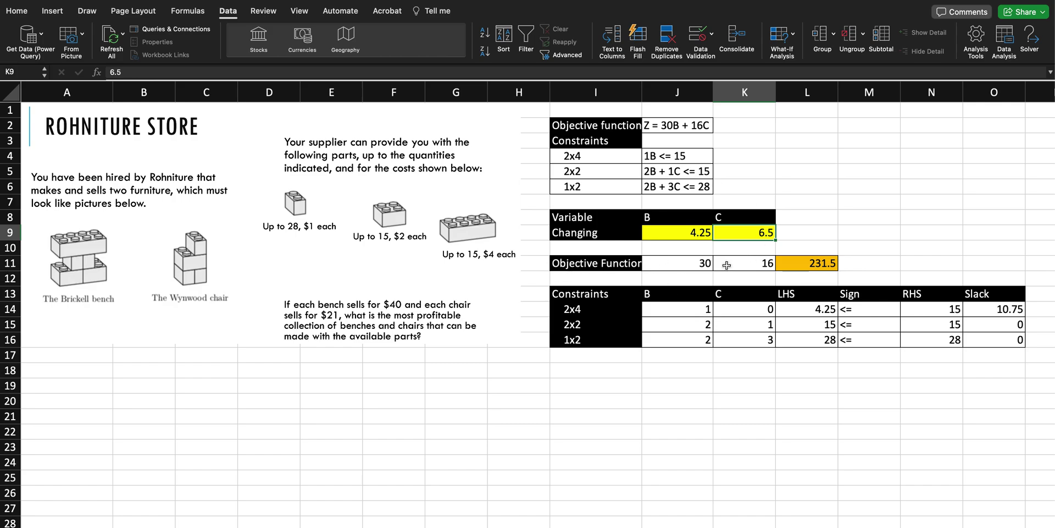
left_click(818, 264)
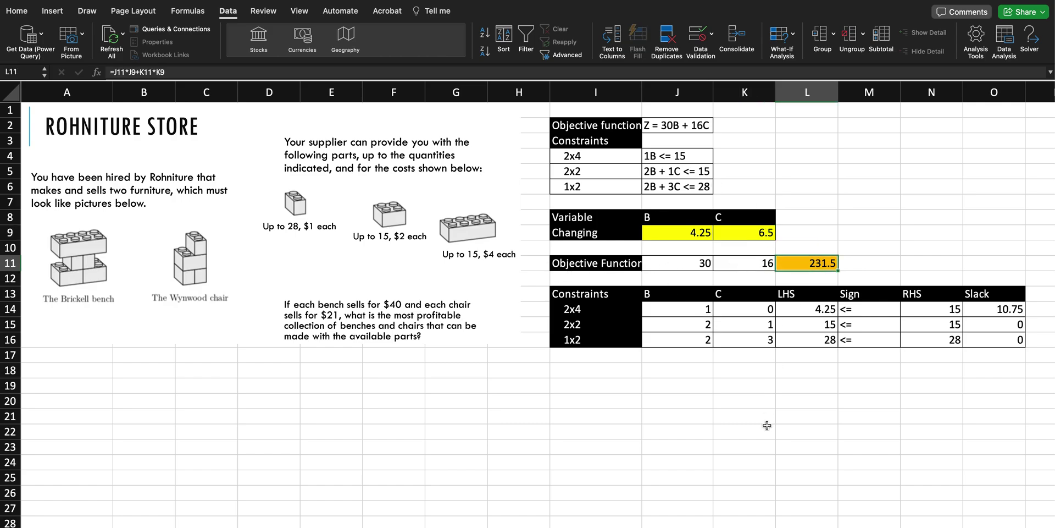